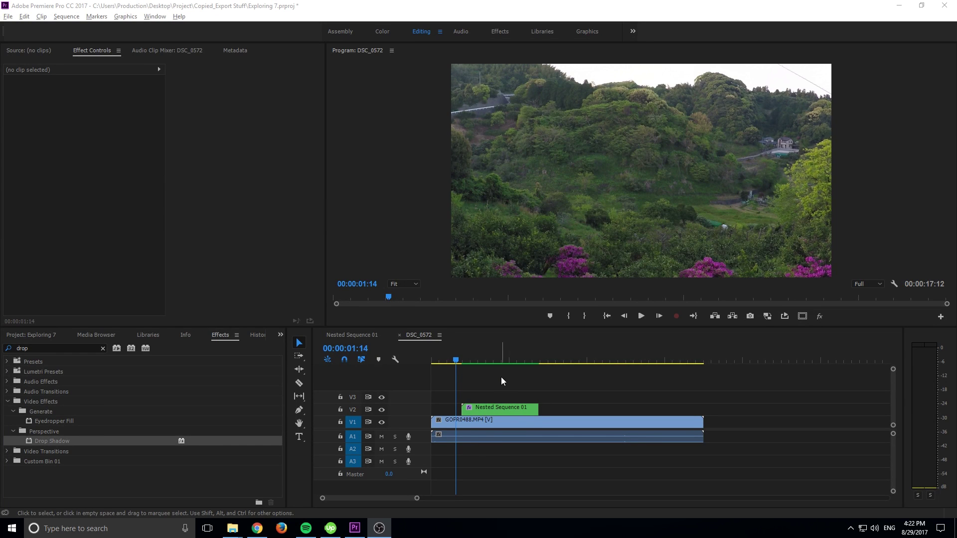
- Play the sequence and scrub back to preview the existing Nagasaki Japan title
click(462, 366)
key(space)
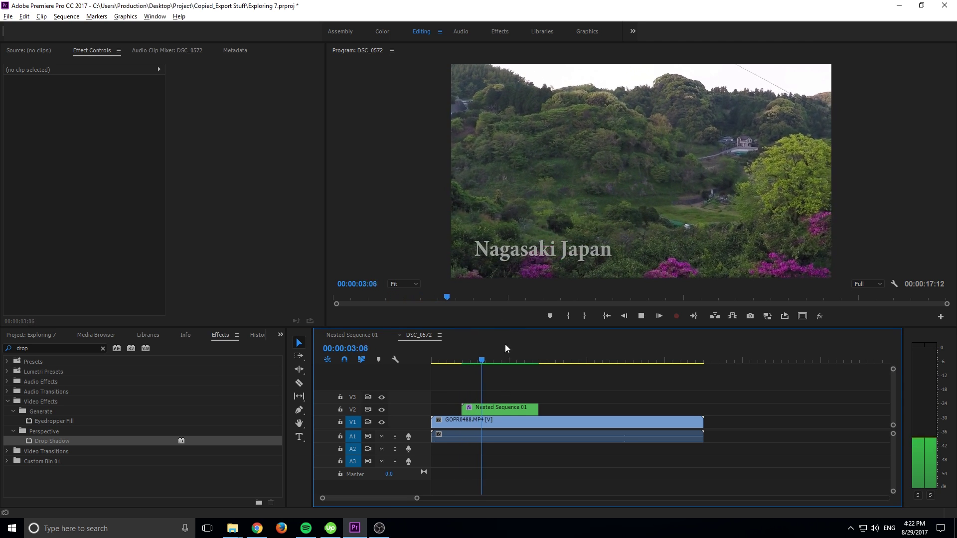
drag(488, 357, 463, 362)
key(space)
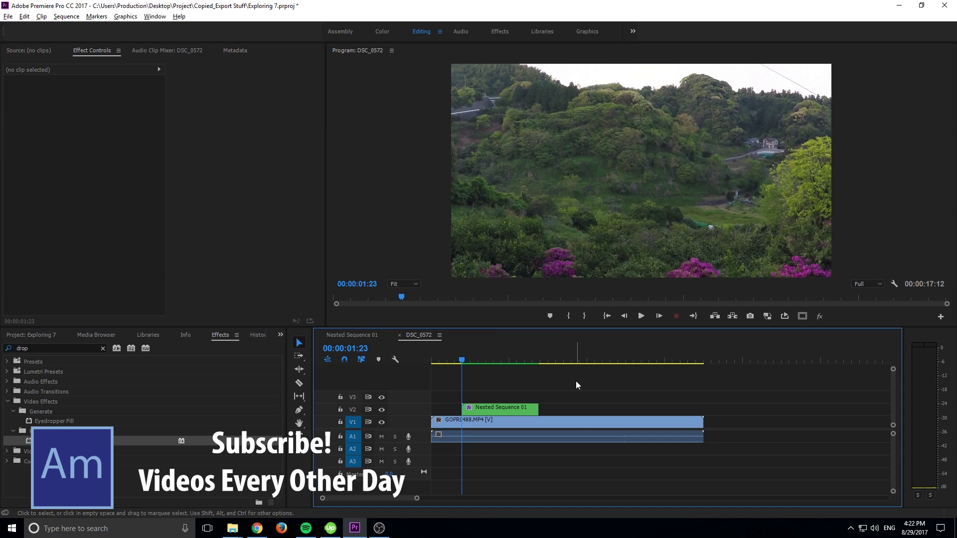
- Delete the A1 audio clip, then review the title fade-in, parking at 00:00:02:13
click(569, 433)
key(Delete)
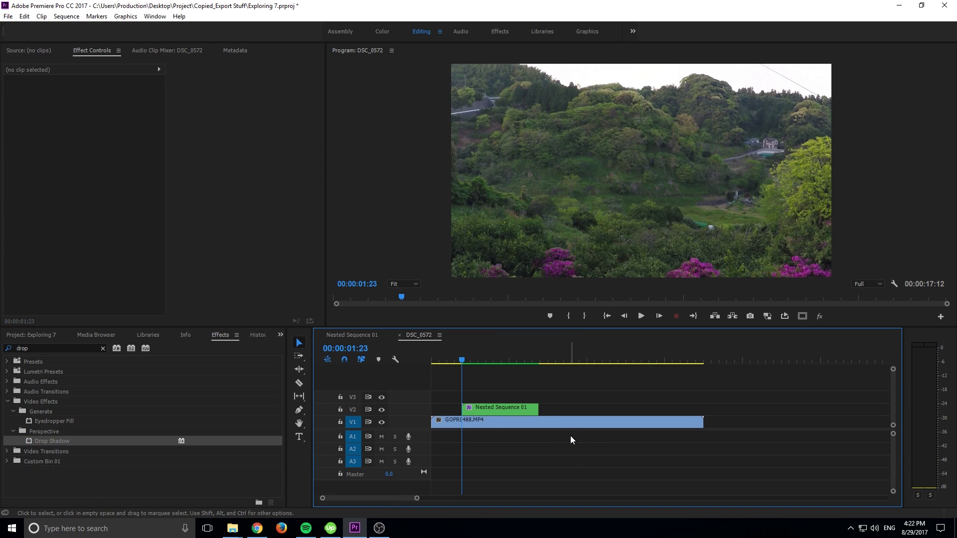
click(466, 360)
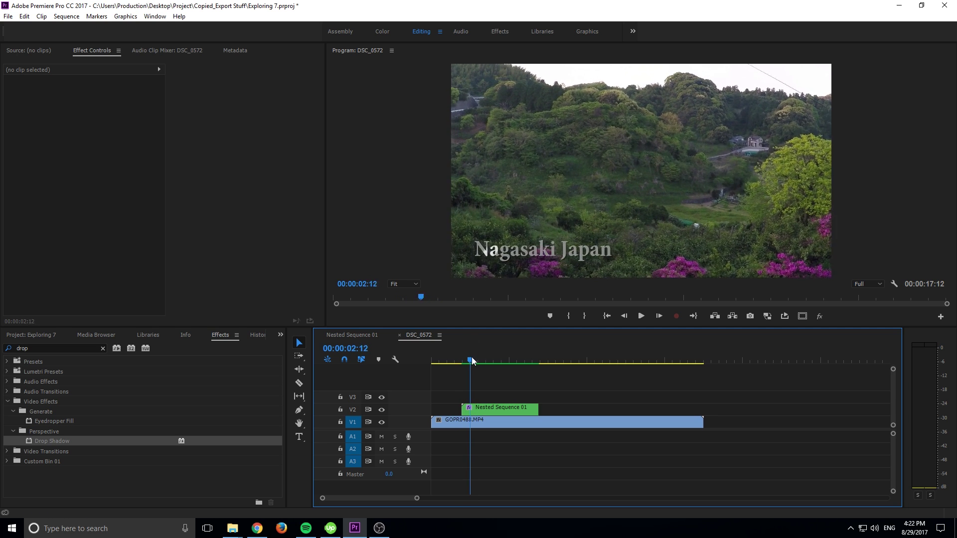
drag(468, 362, 468, 362)
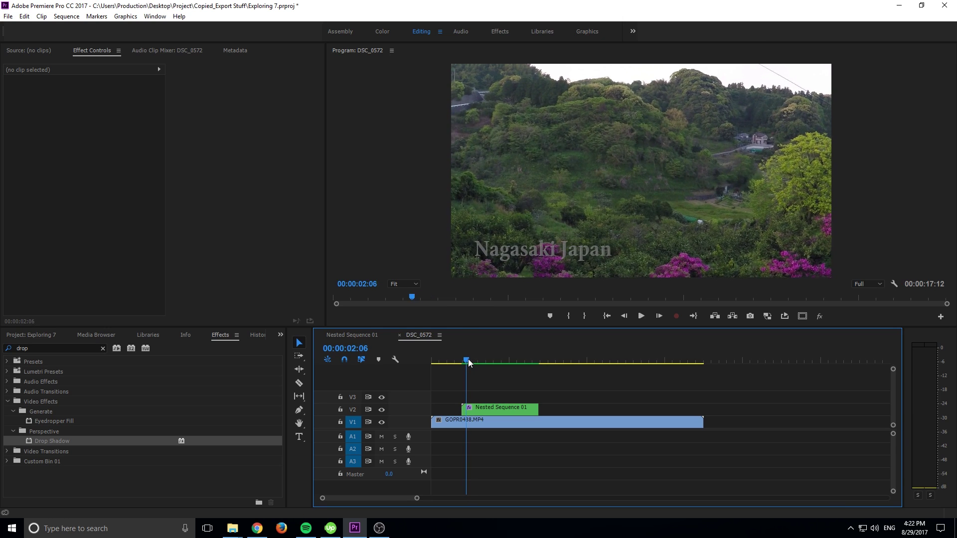
key(space)
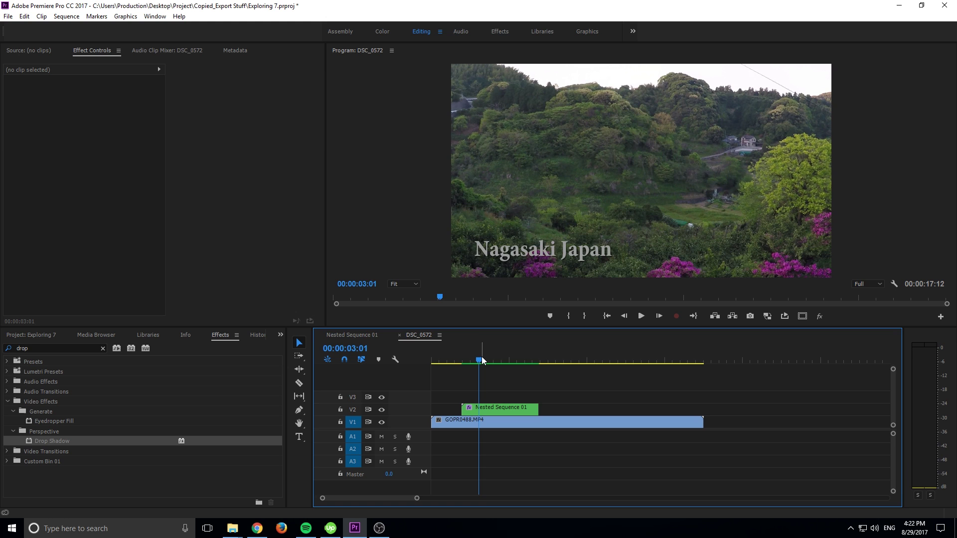
drag(482, 357, 474, 361)
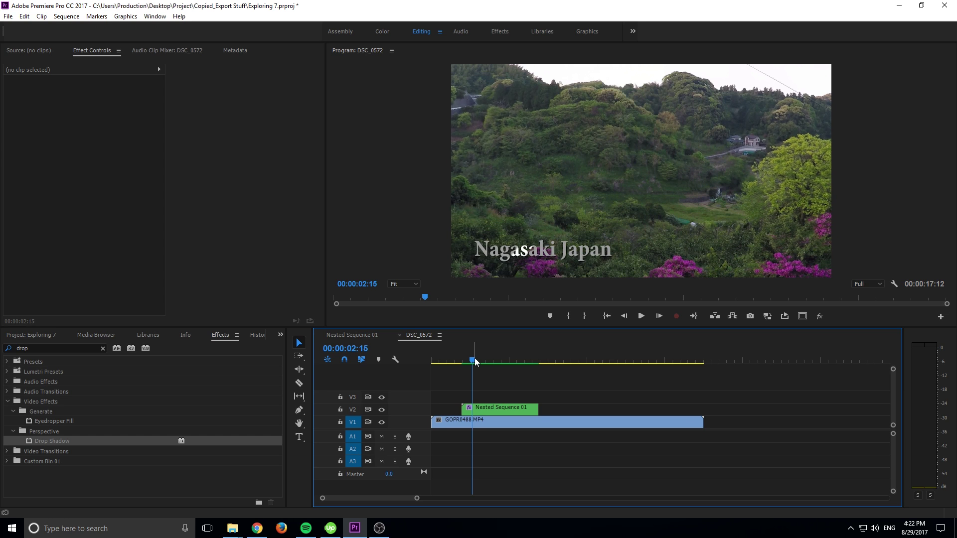
mouse_move(475, 363)
mouse_down()
mouse_move(463, 364)
mouse_move(474, 361)
mouse_up()
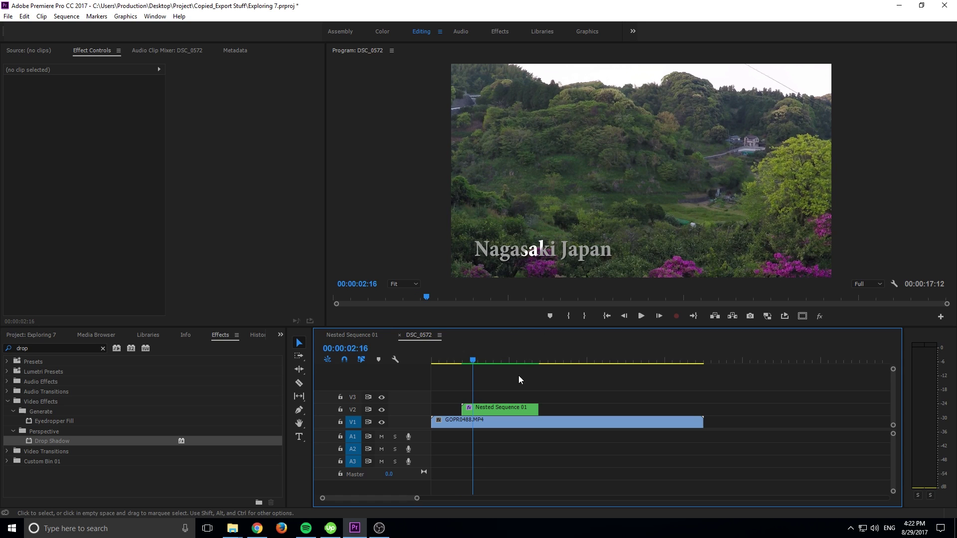
drag(473, 360, 470, 360)
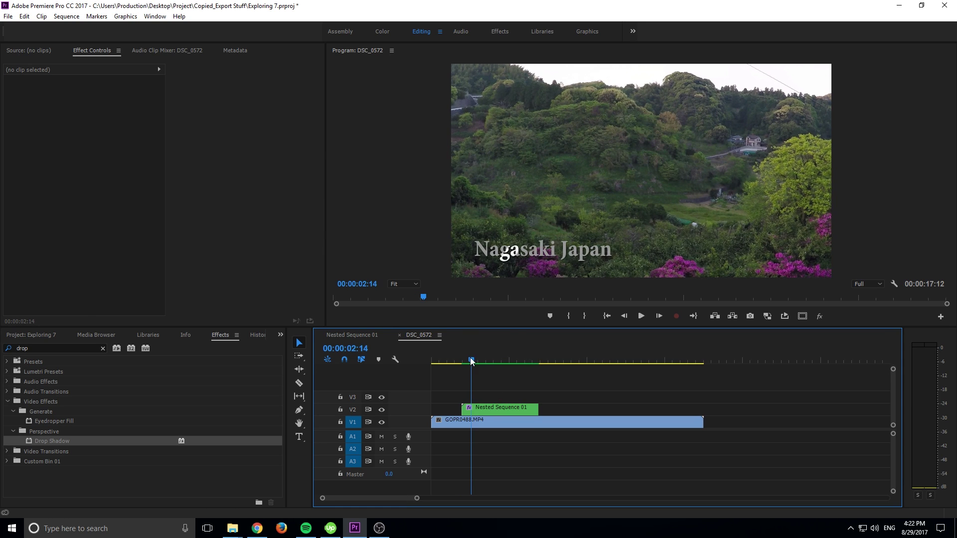
- Replace Nested Sequence 01 with a new 'Nagasaki Japan' text title in the lower left
click(488, 413)
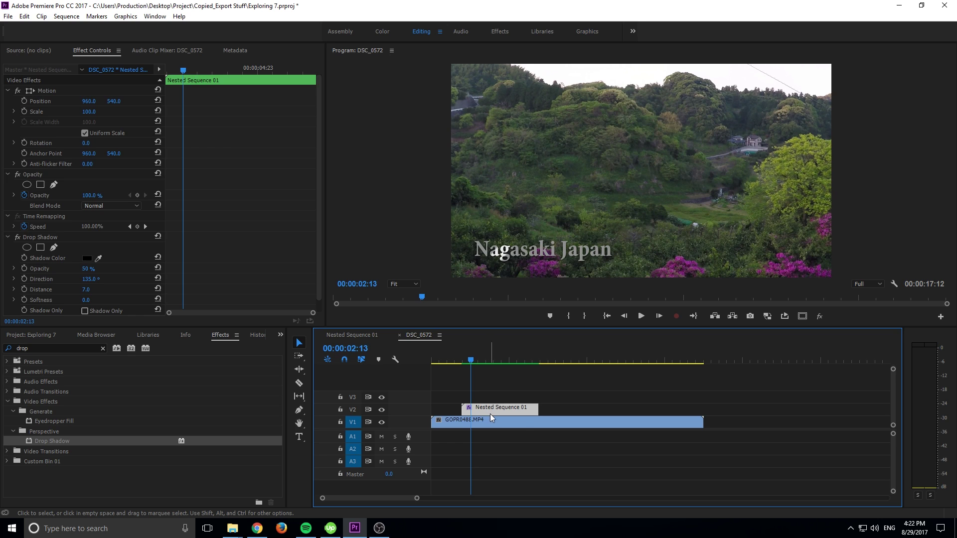
key(Delete)
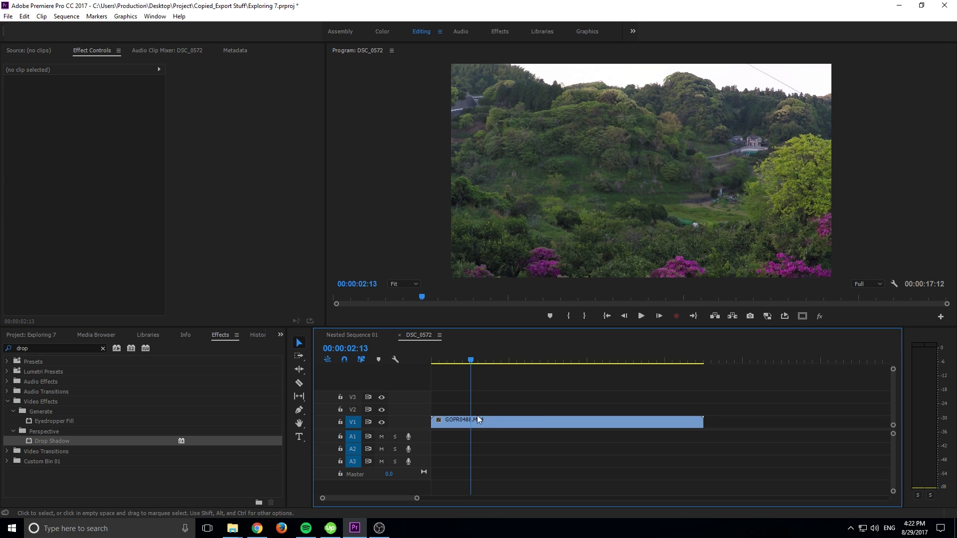
click(299, 437)
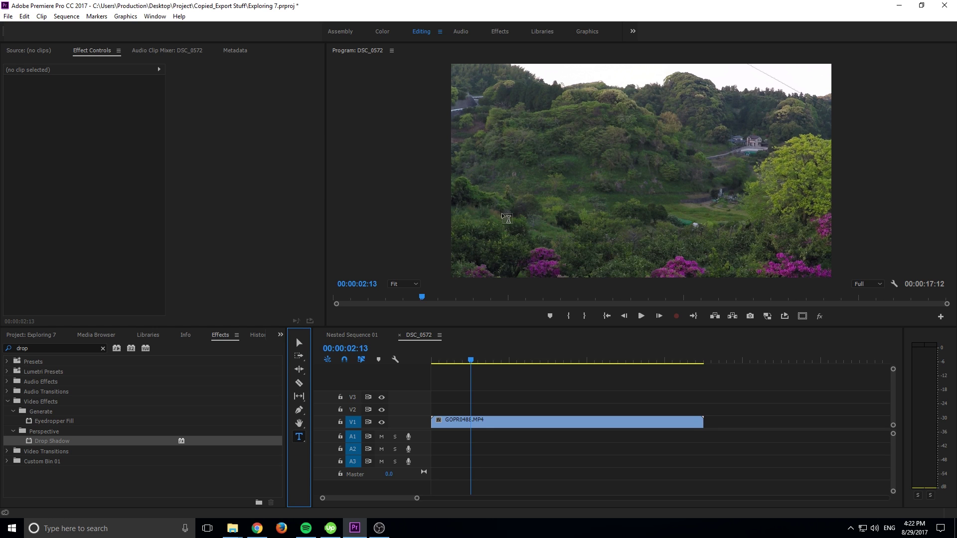
drag(466, 239, 586, 263)
click(493, 257)
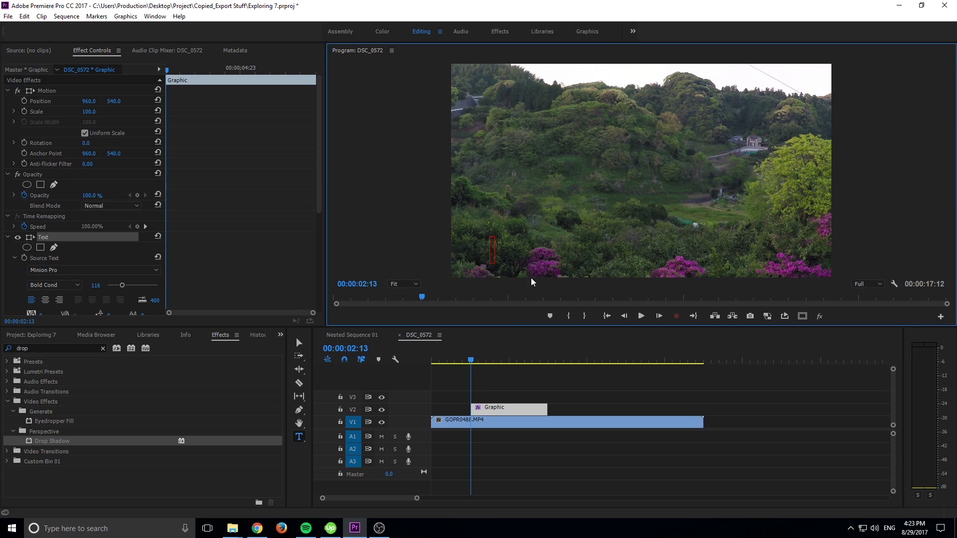
text(Nagasaki)
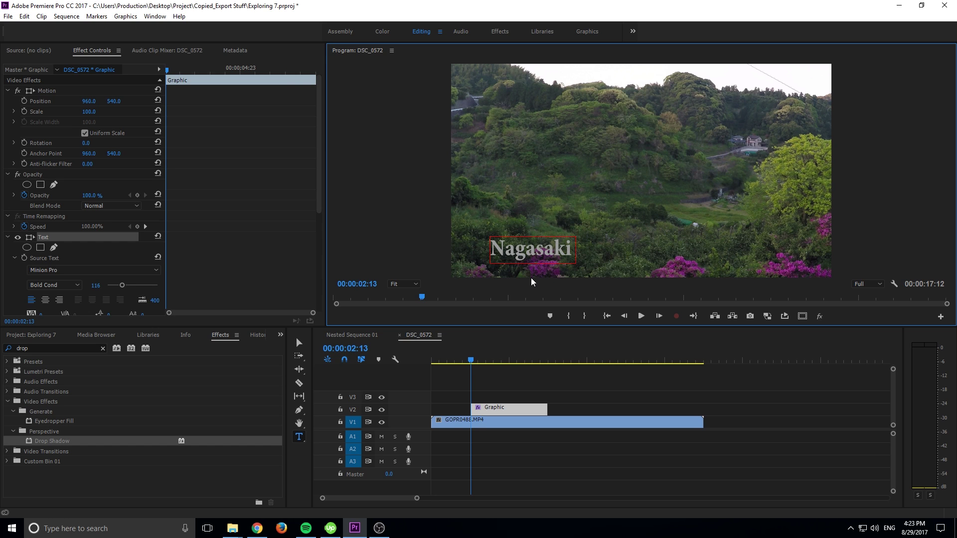
text( Japan)
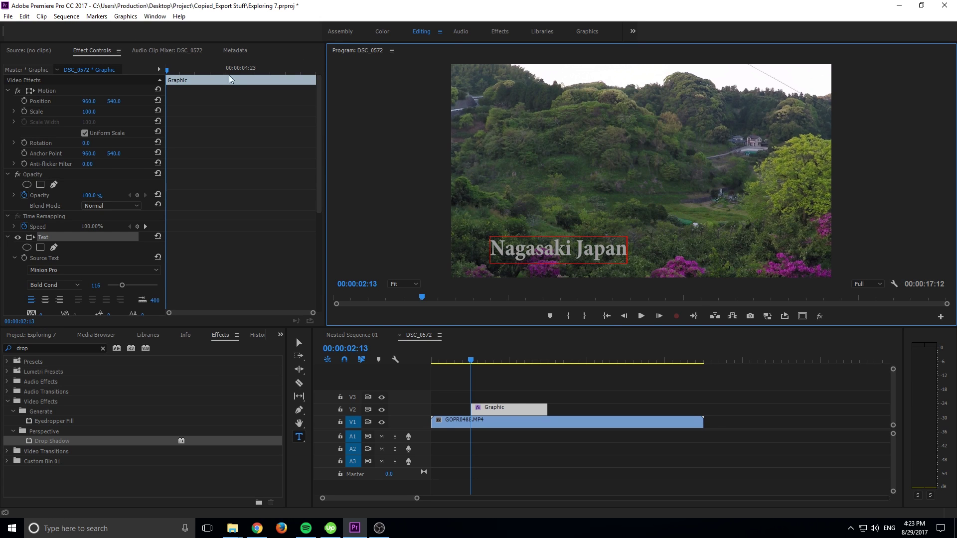
click(505, 395)
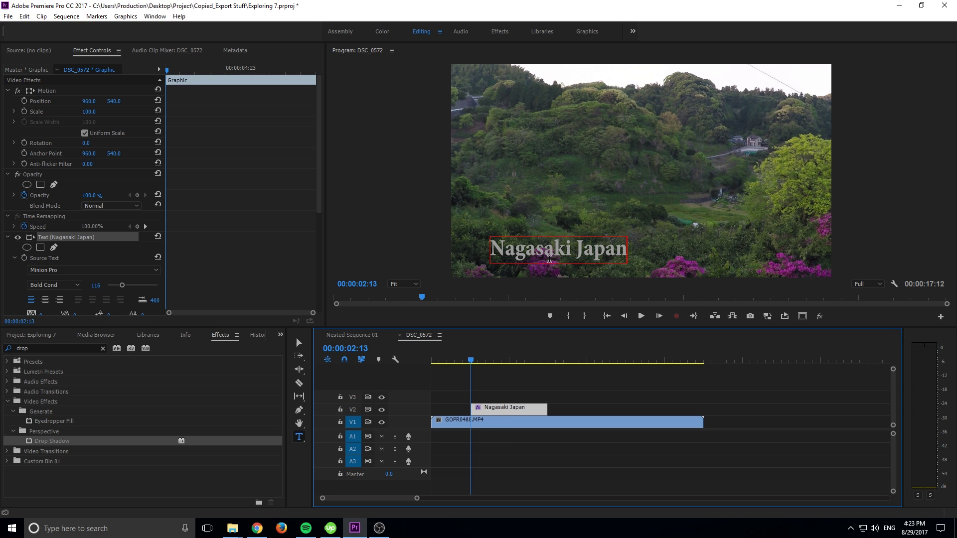
- Nest the title clip into a sequence named 'Golden Text Shine'
right_click(501, 409)
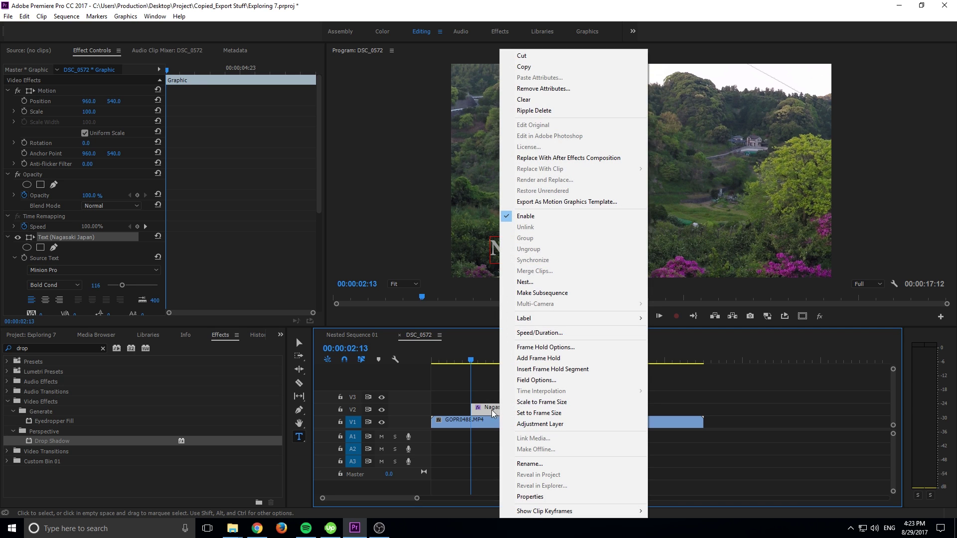
click(548, 283)
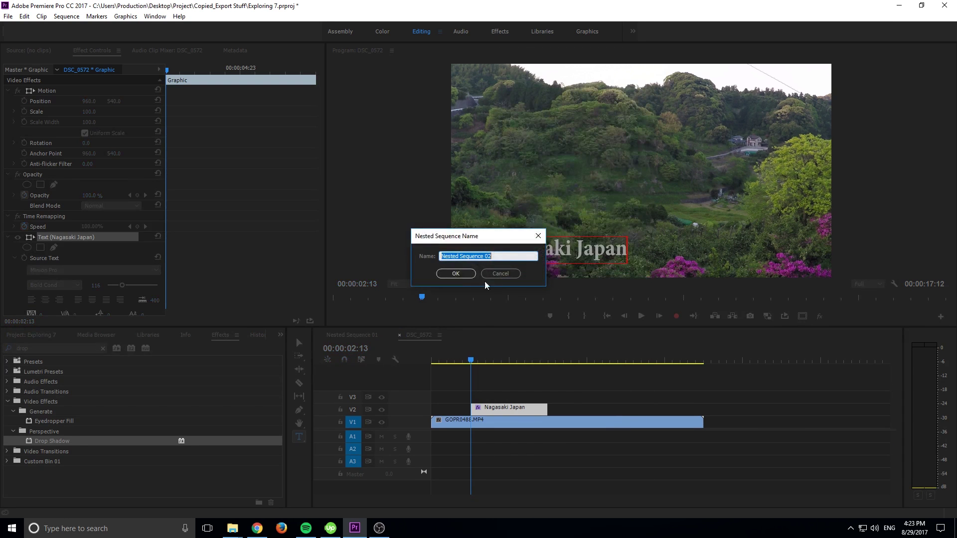
text(Go)
text(lden Text Shine)
key(Return)
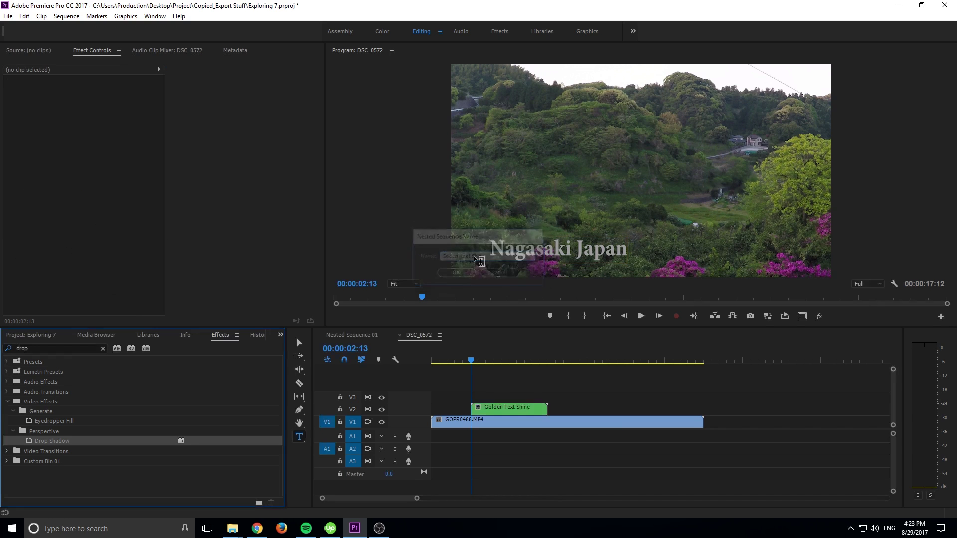
- Open the Golden Text Shine sequence and select the Nagasaki Japan clip inside it
click(512, 408)
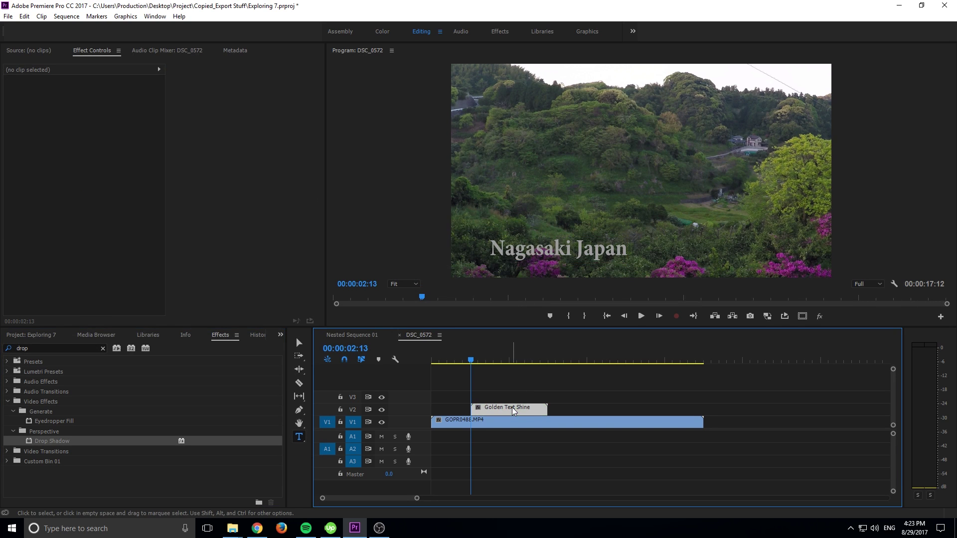
double_click(520, 408)
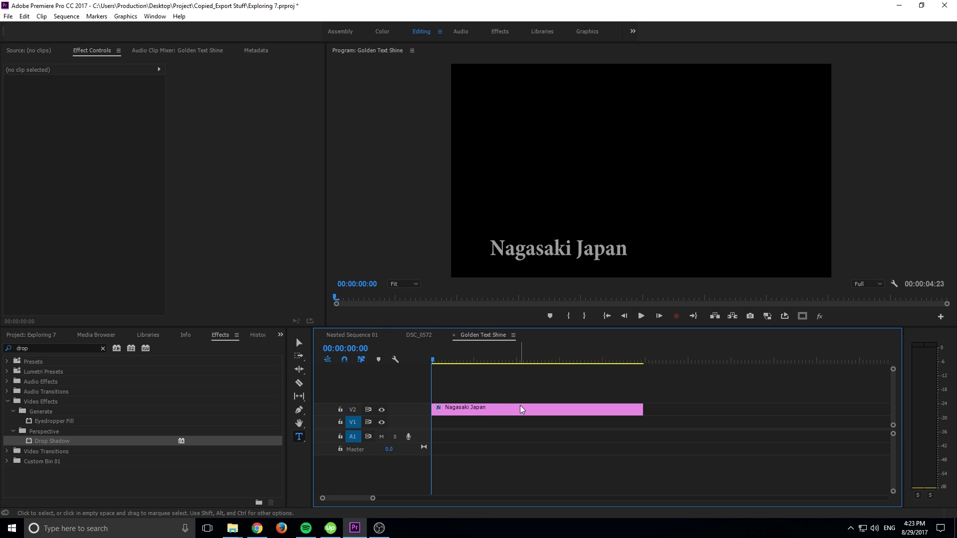
mouse_move(439, 359)
mouse_down()
mouse_move(599, 363)
mouse_move(429, 361)
mouse_up()
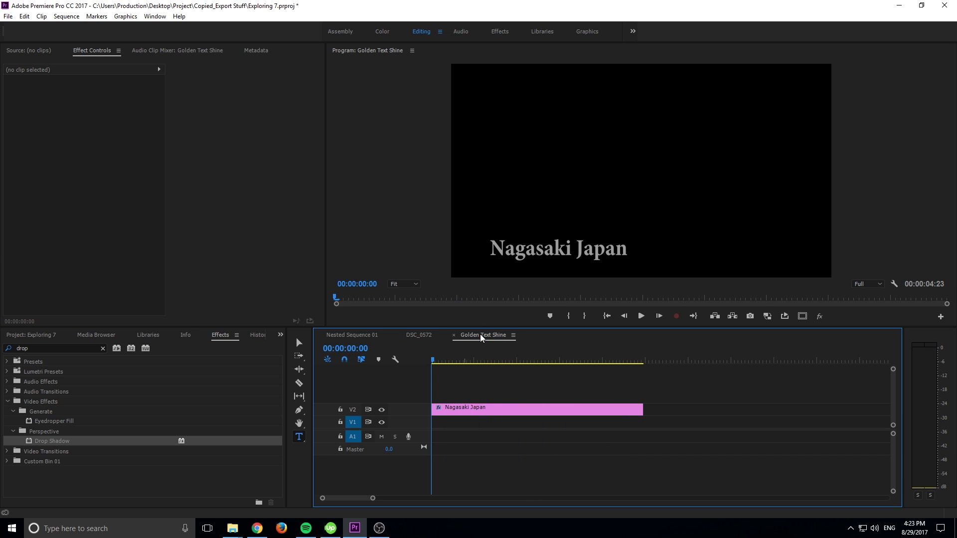
click(418, 337)
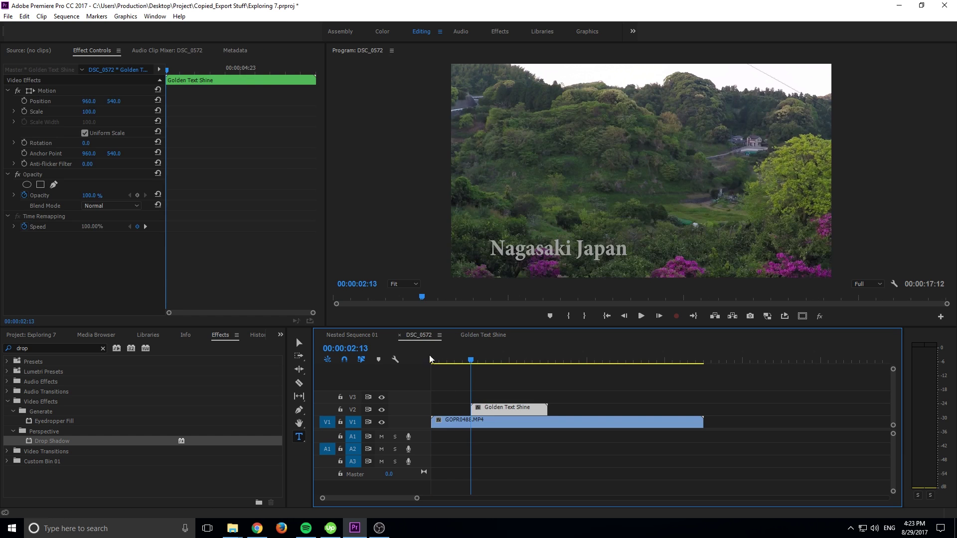
click(477, 337)
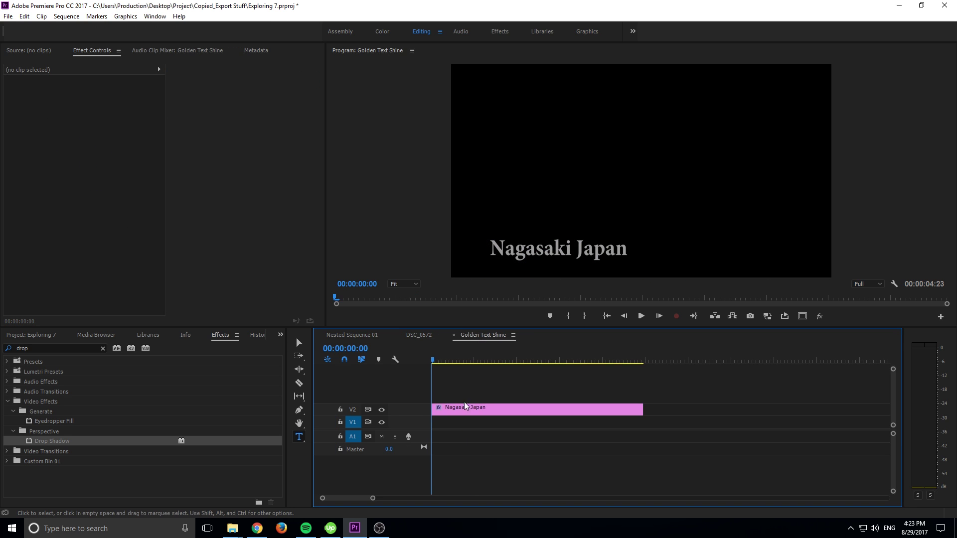
click(446, 409)
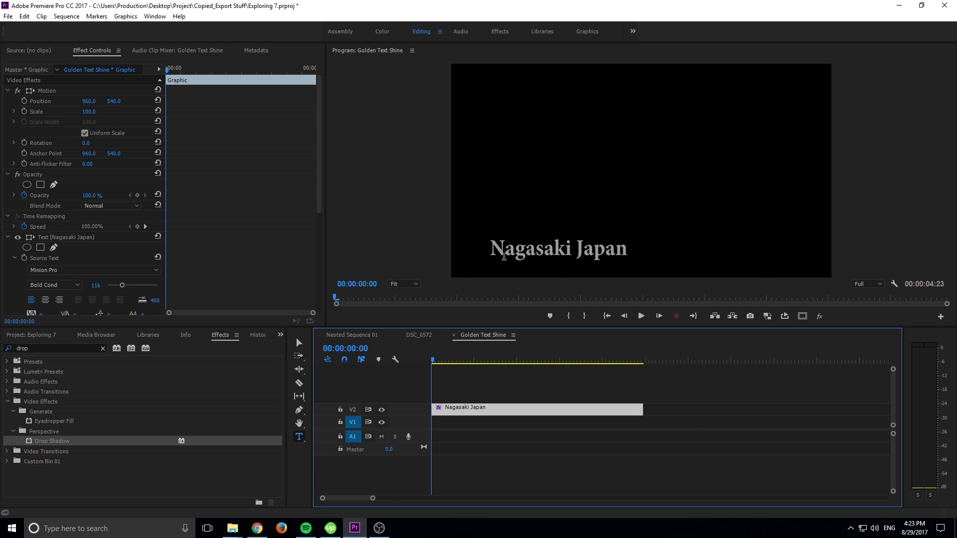
- Select all the Nagasaki Japan text and bring up the Graphics editing controls
click(495, 250)
drag(493, 249, 625, 247)
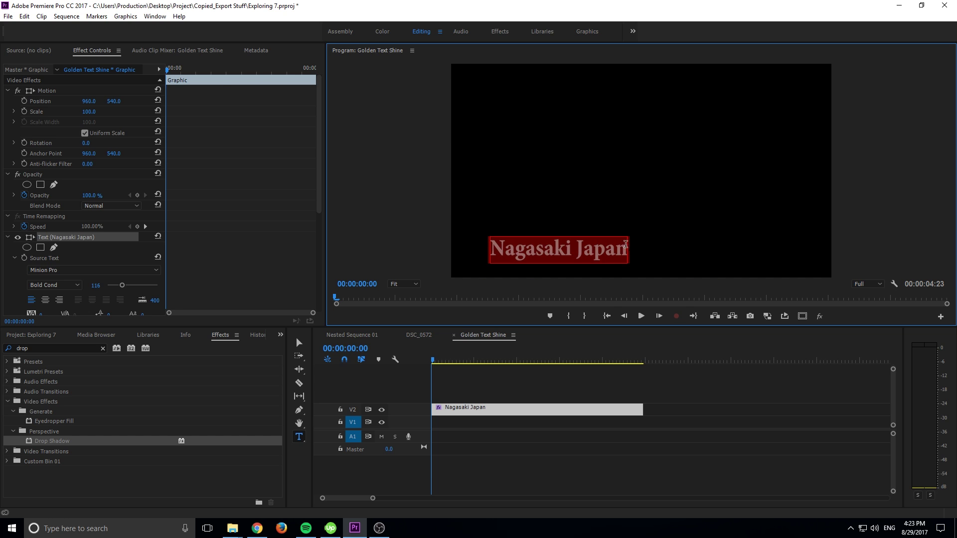
click(587, 31)
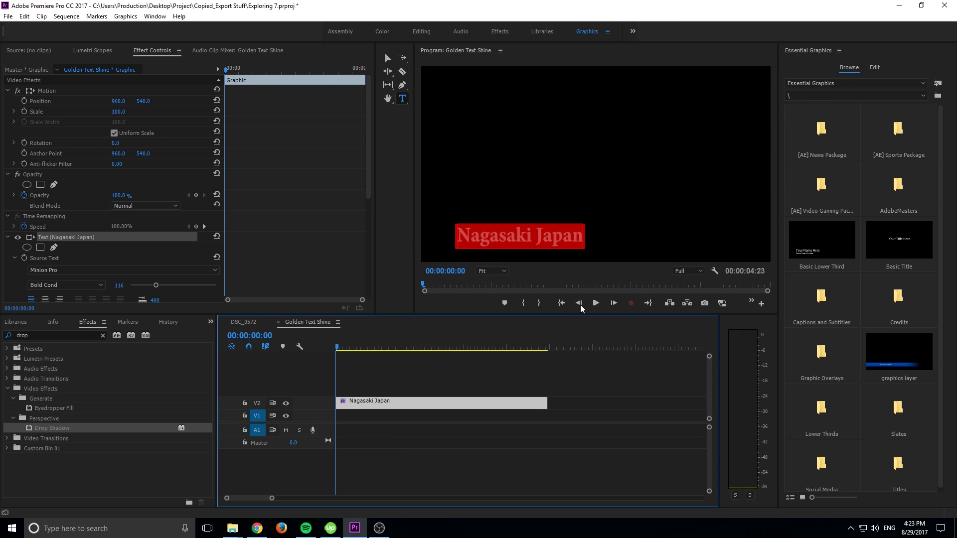
click(875, 67)
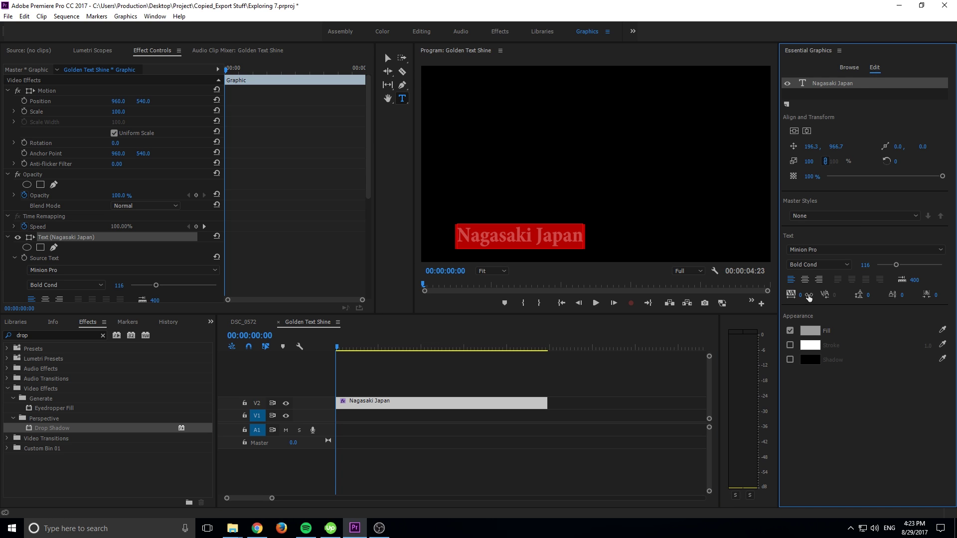
- Fill the title with gold (C3AE00) and view it in the DSC_0572 sequence
click(809, 331)
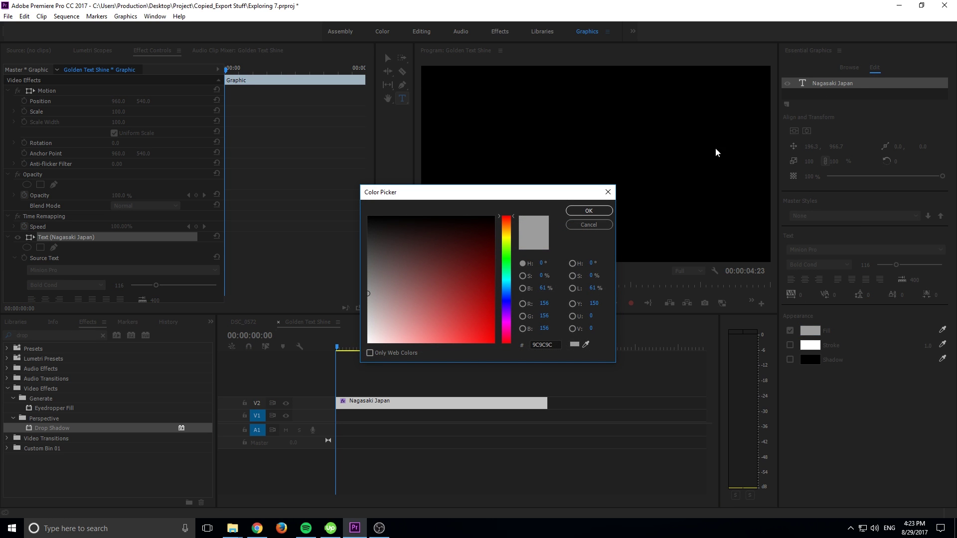
drag(508, 228, 508, 235)
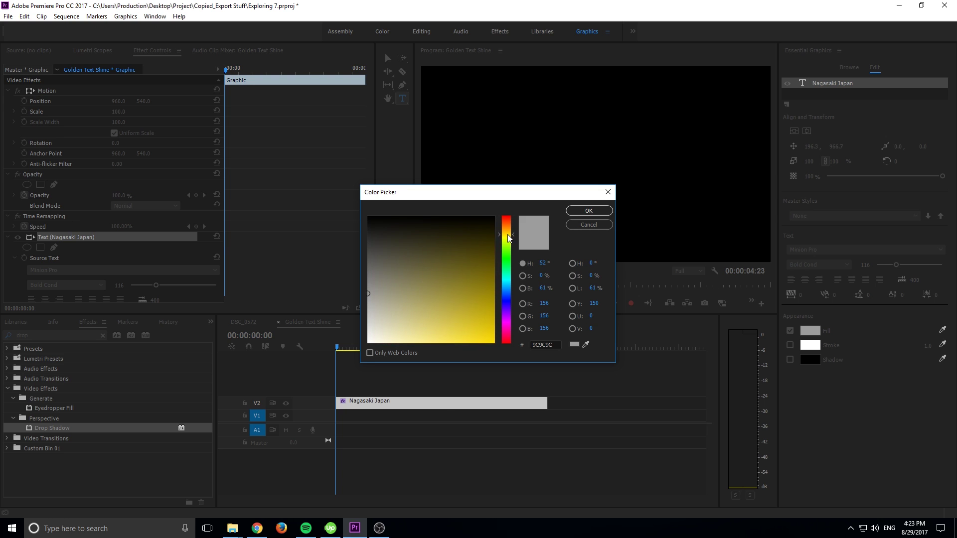
click(494, 293)
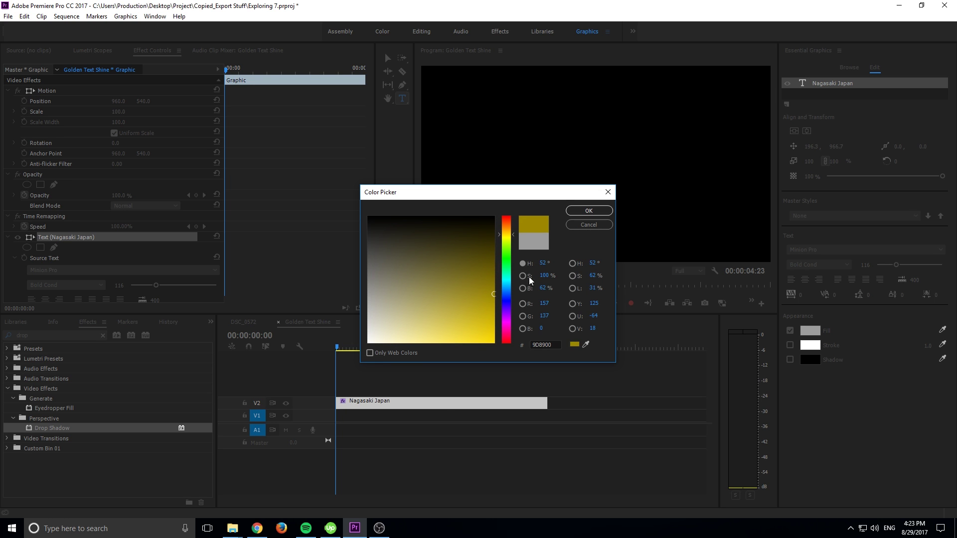
click(489, 310)
drag(488, 309, 494, 313)
click(506, 232)
click(506, 231)
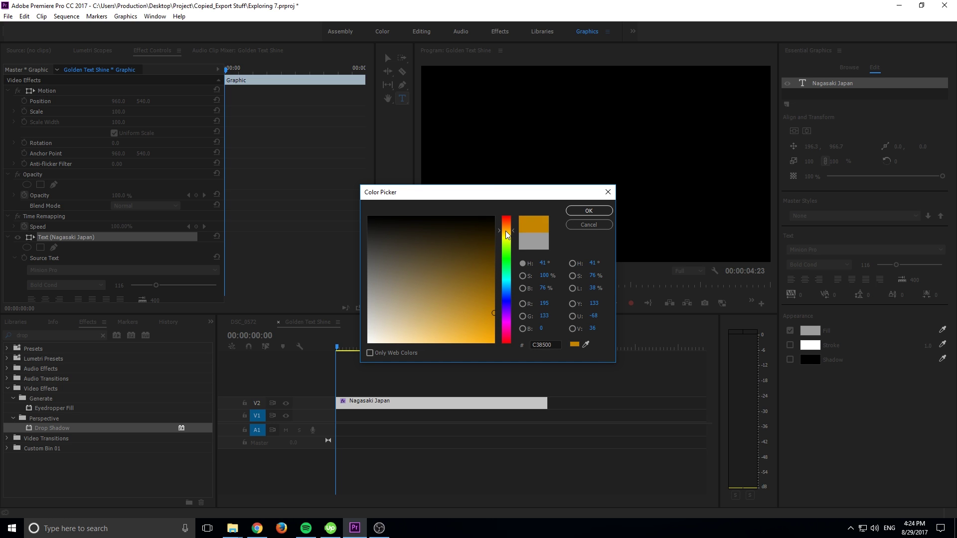
click(506, 235)
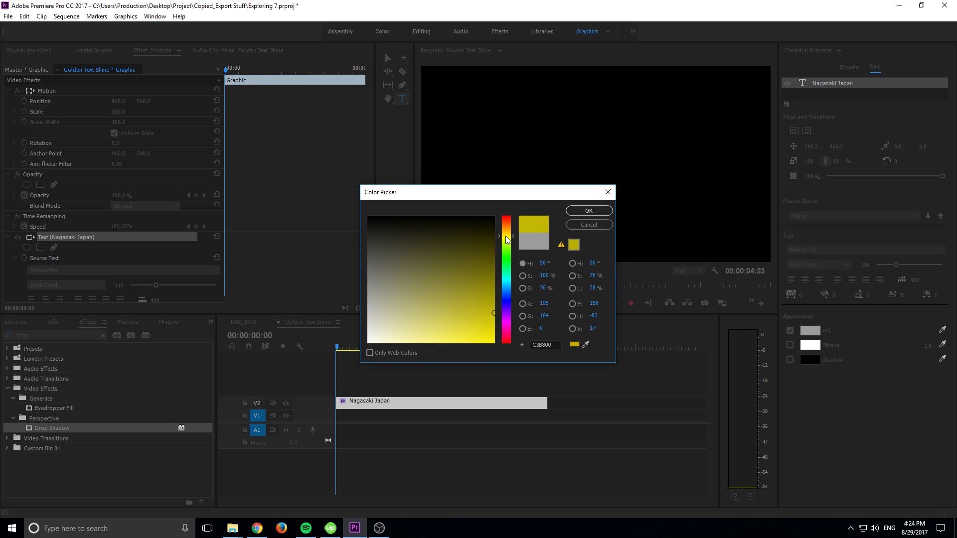
click(589, 211)
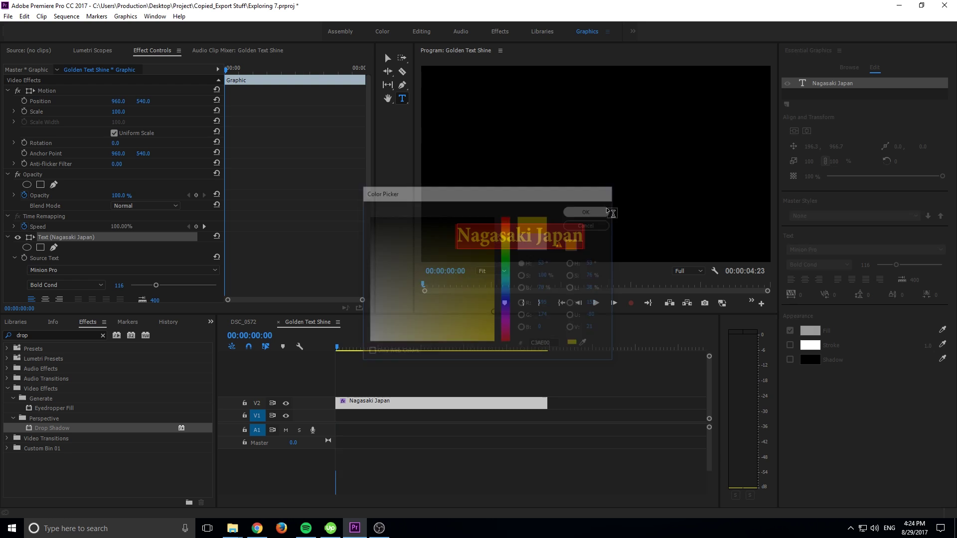
click(636, 385)
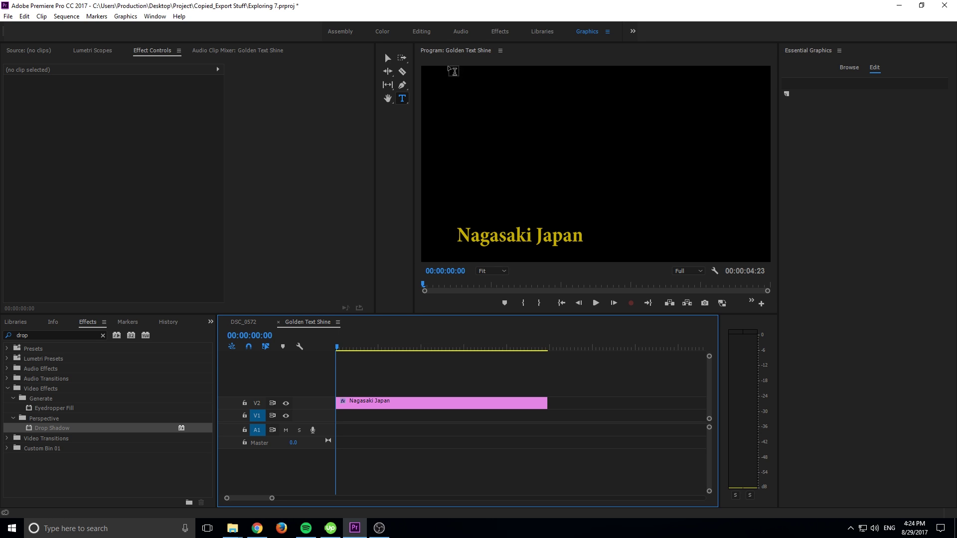
click(243, 322)
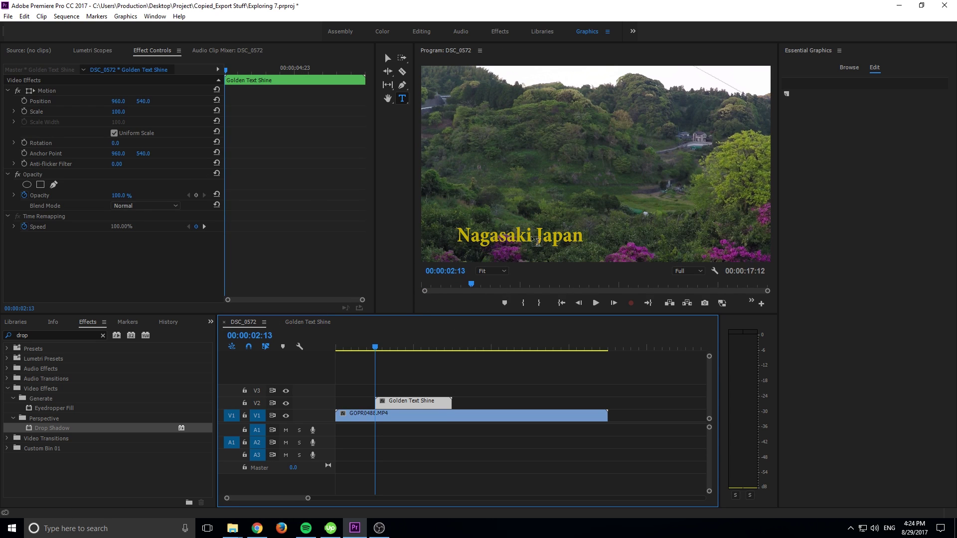
- Search 'light' and apply Lighting Effects to the Nagasaki Japan clip in Golden Text Shine
click(307, 322)
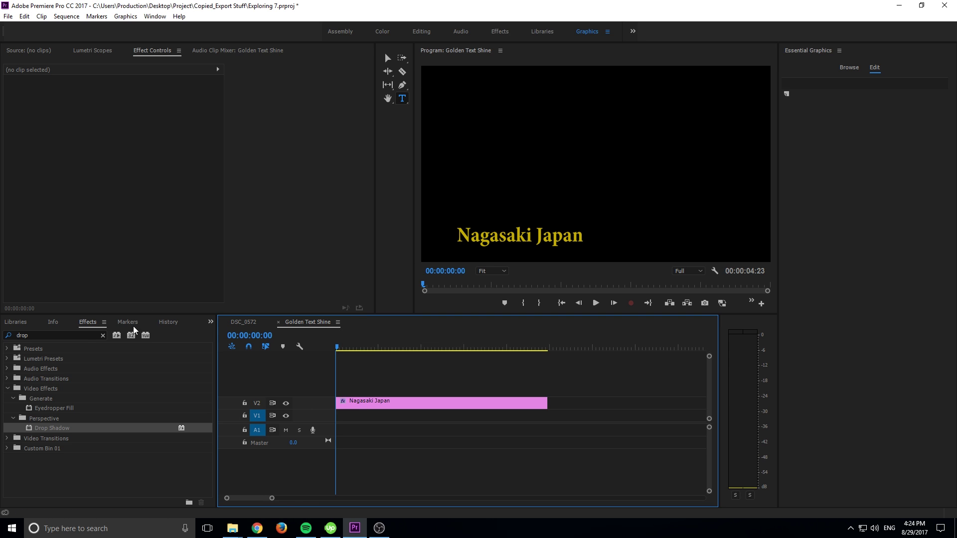
drag(31, 335, 2, 338)
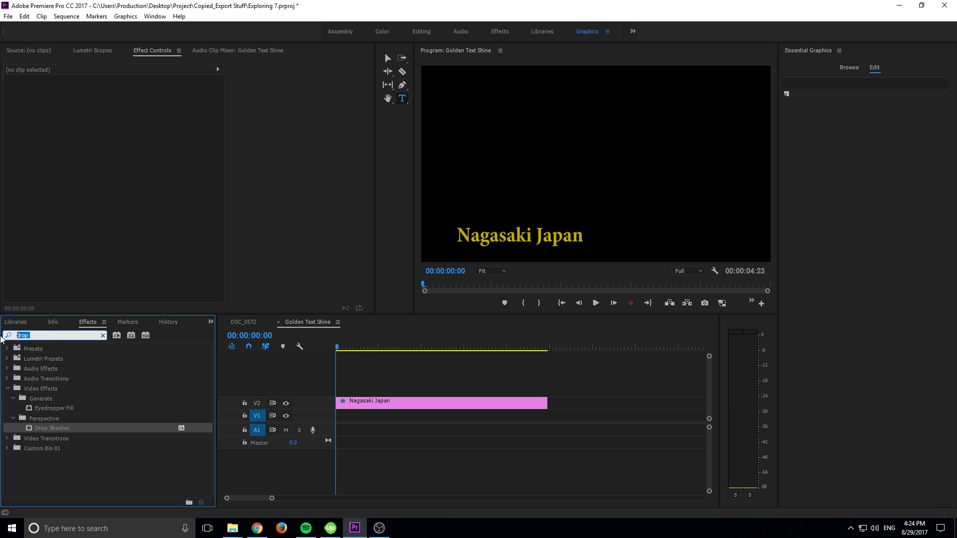
text(light)
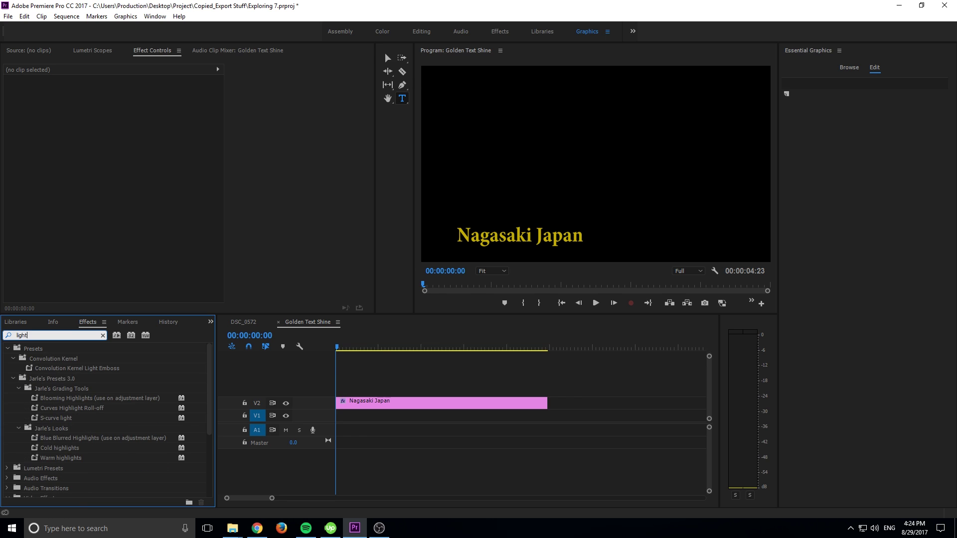
scroll(50, 402, down, 4)
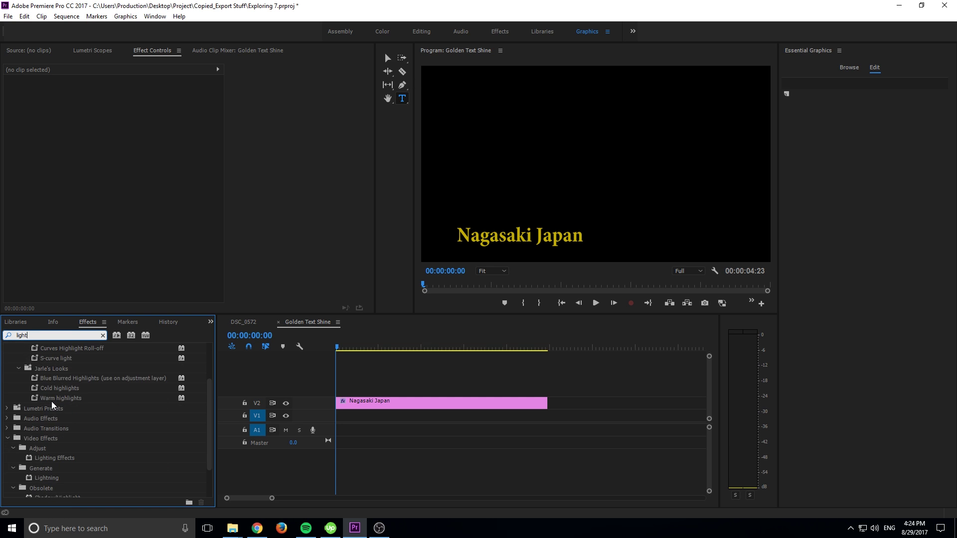
click(39, 440)
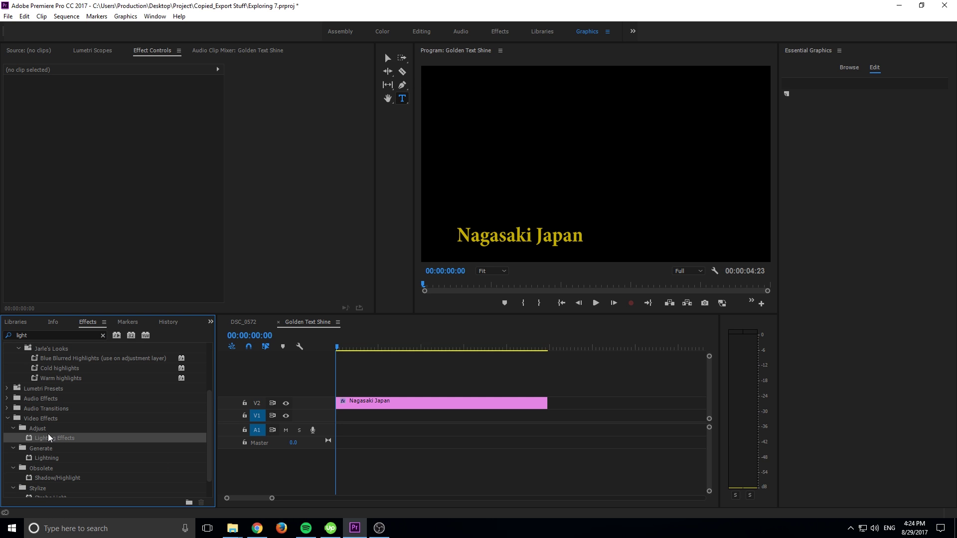
drag(48, 440, 370, 406)
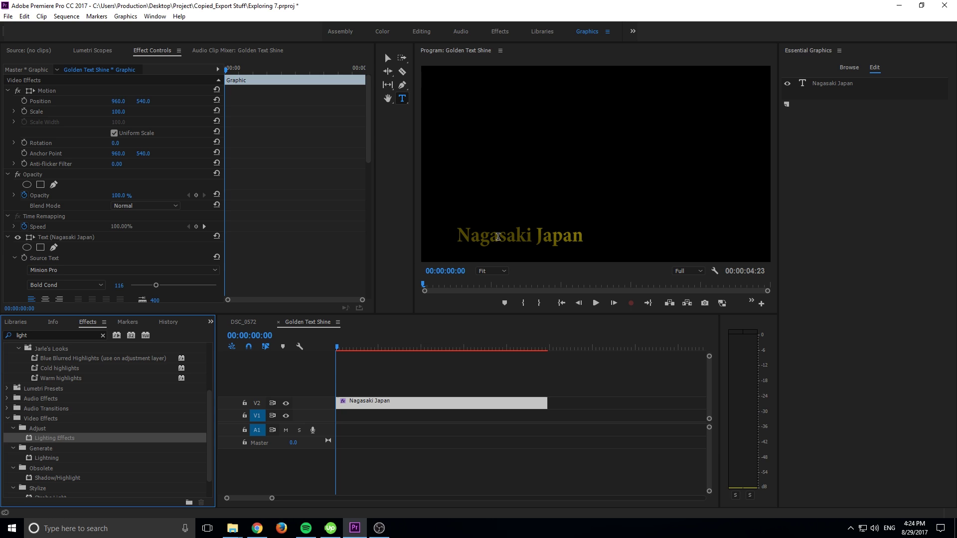
scroll(180, 264, down, 3)
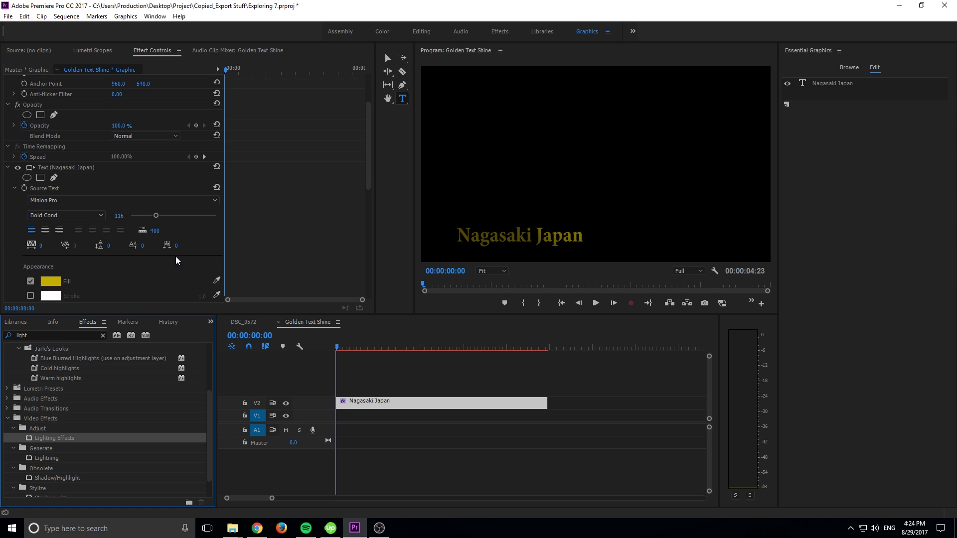
scroll(178, 249, up, 1)
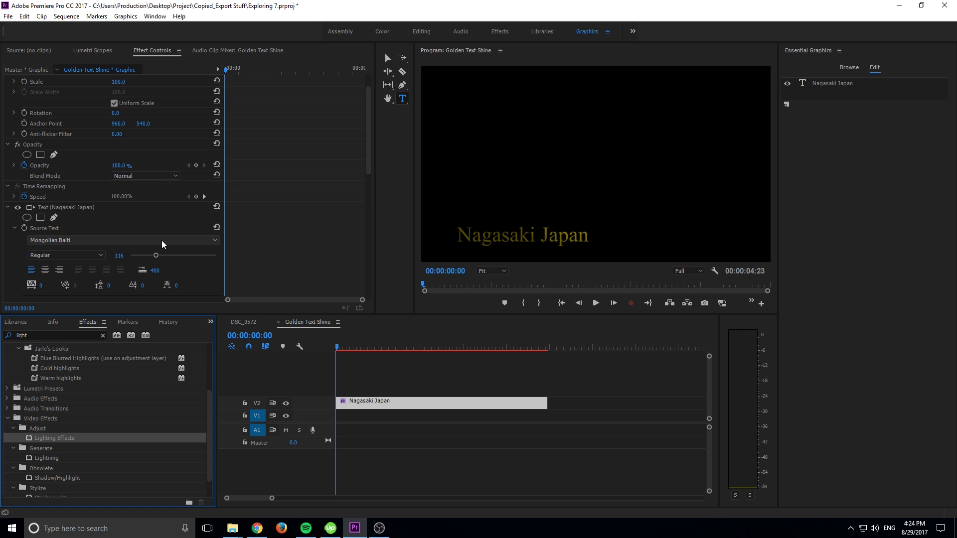
scroll(161, 240, down, 1)
scroll(162, 240, up, 1)
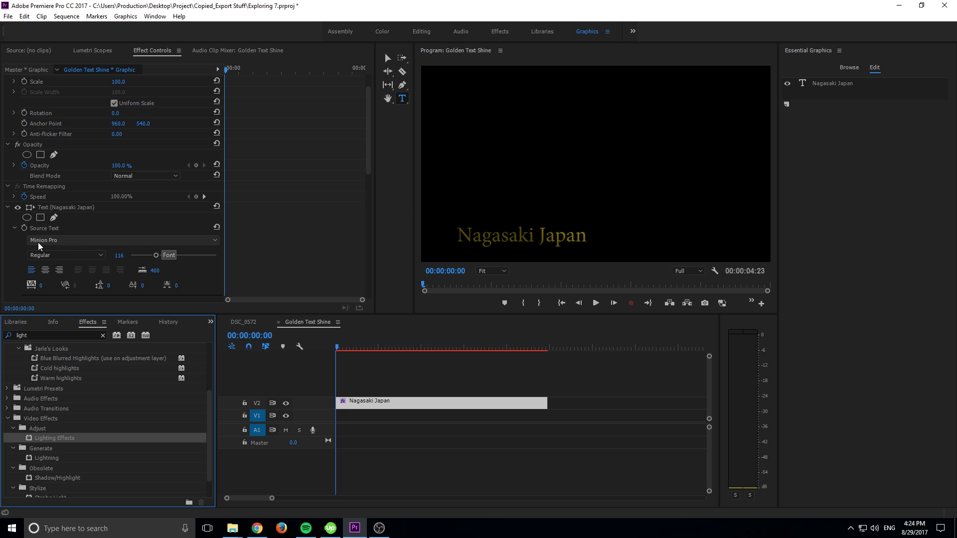
scroll(25, 247, down, 3)
- Add a rectangle mask to the Lighting Effects
scroll(13, 246, down, 5)
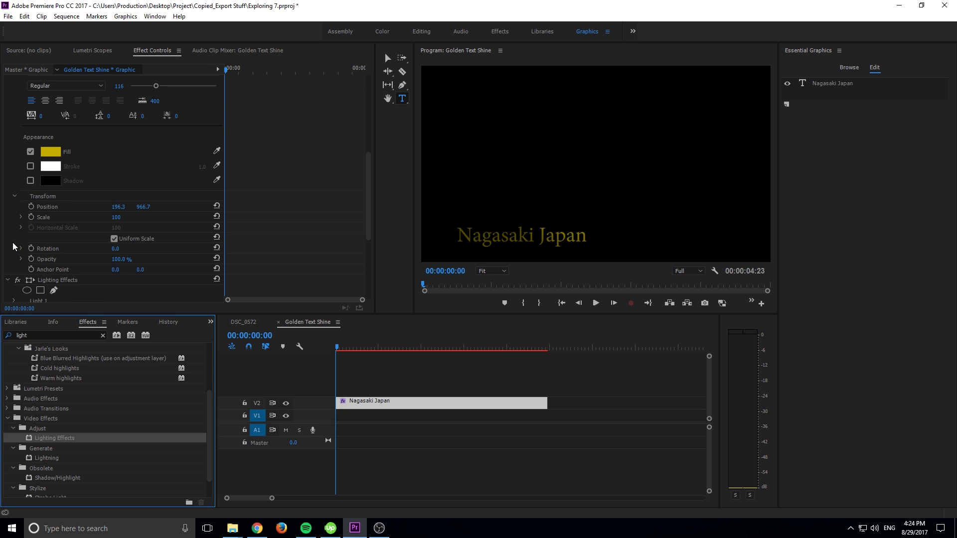
click(74, 213)
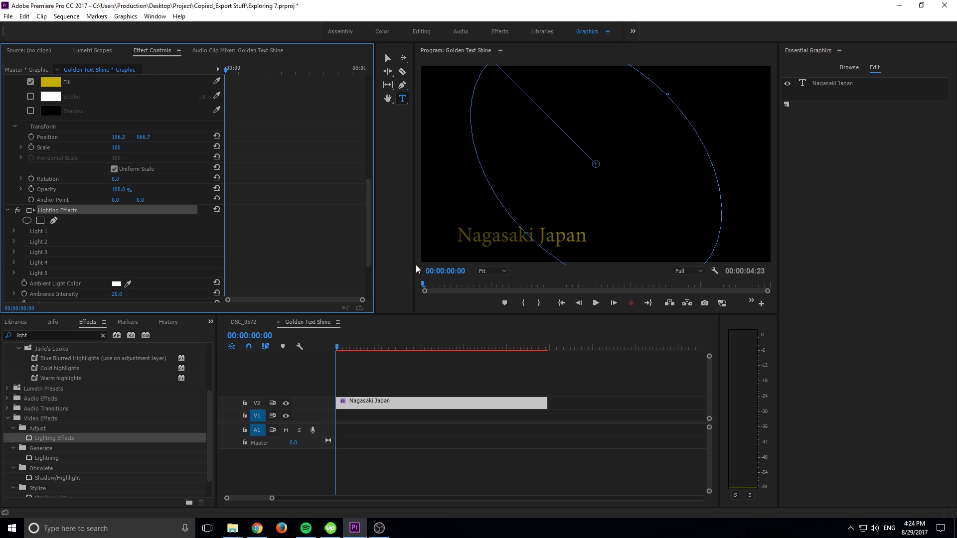
scroll(139, 239, down, 1)
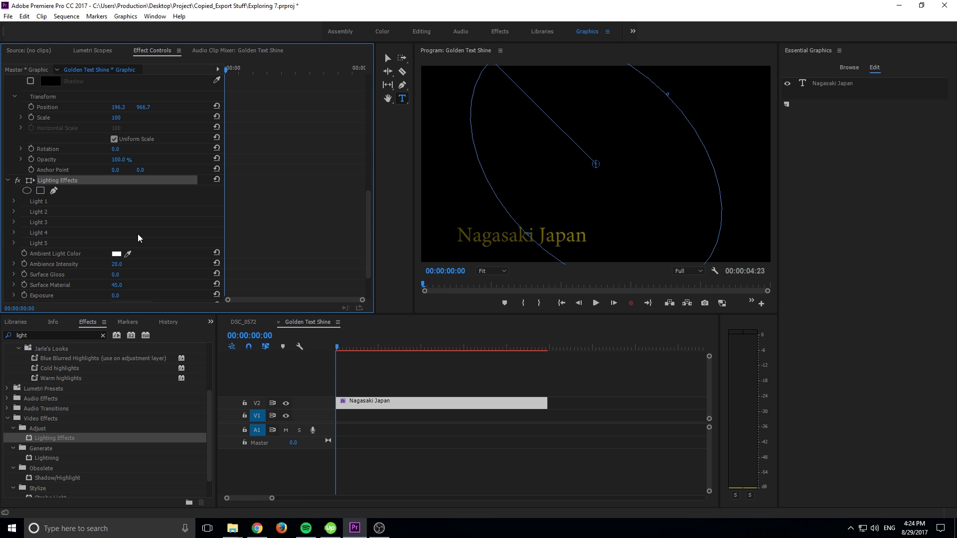
click(41, 190)
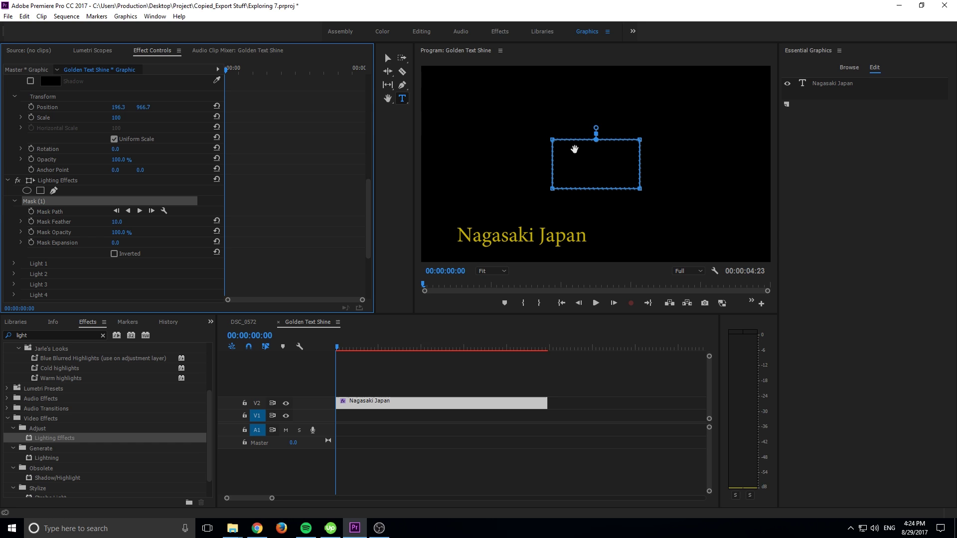
- Reshape the mask into a thin slanted strip over the start of the title
drag(570, 149, 444, 216)
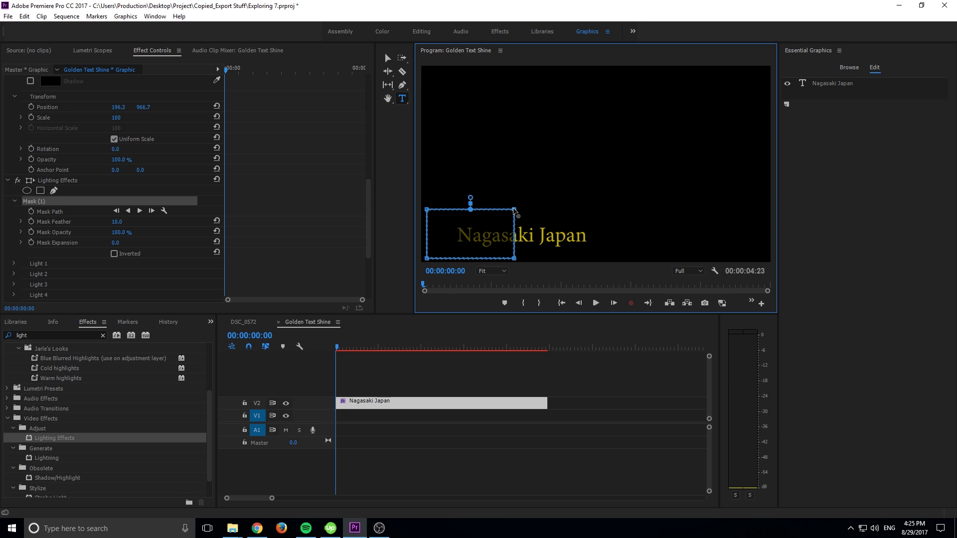
drag(515, 211, 480, 223)
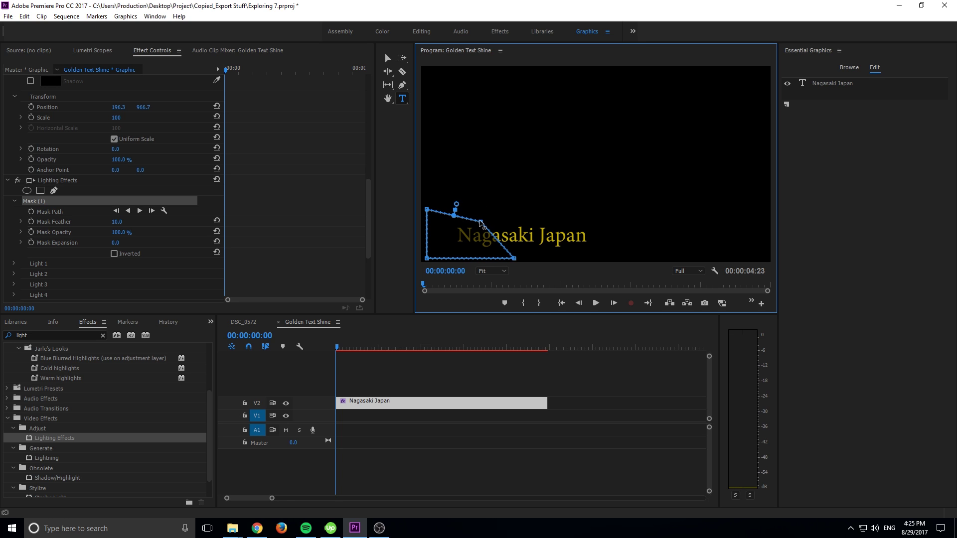
drag(513, 258, 455, 249)
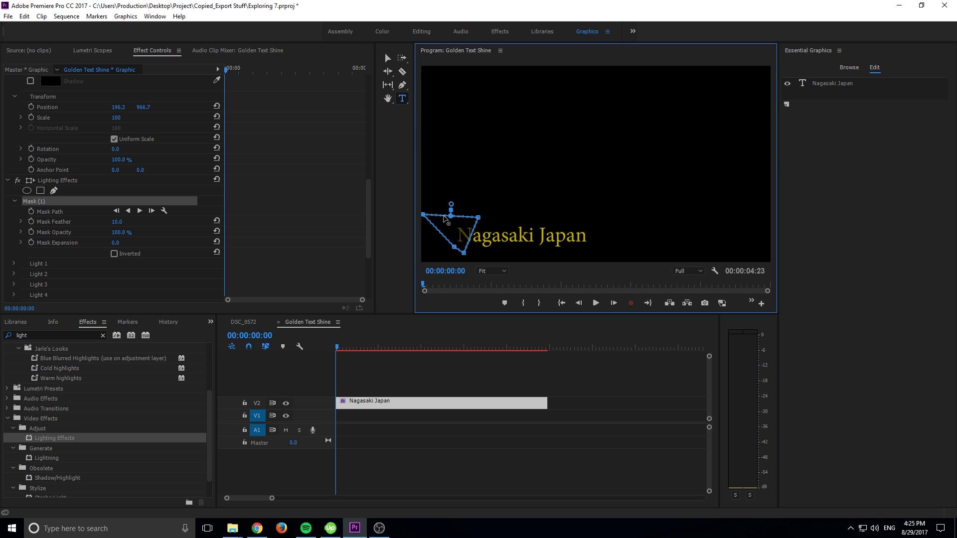
drag(423, 214, 466, 213)
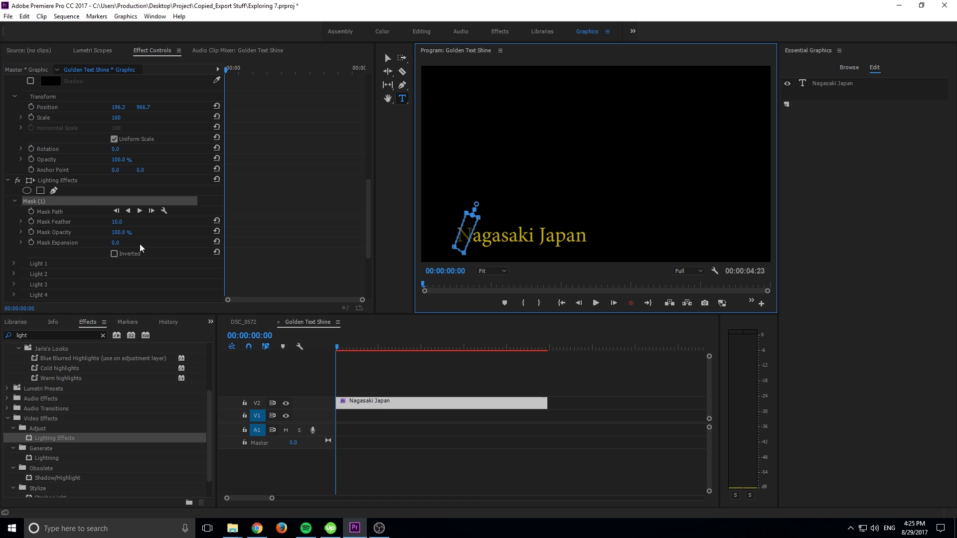
click(72, 212)
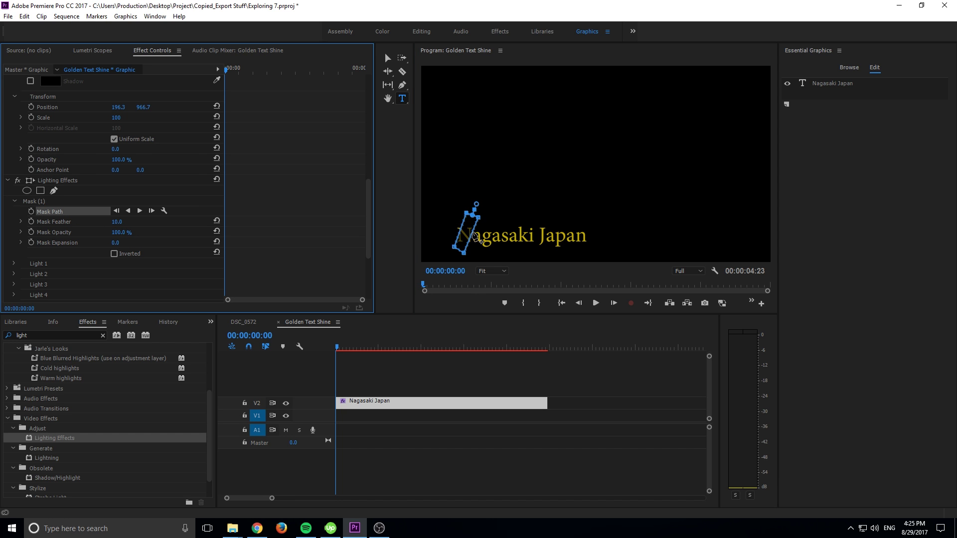
mouse_move(468, 234)
mouse_down()
mouse_move(604, 233)
mouse_move(456, 233)
mouse_up()
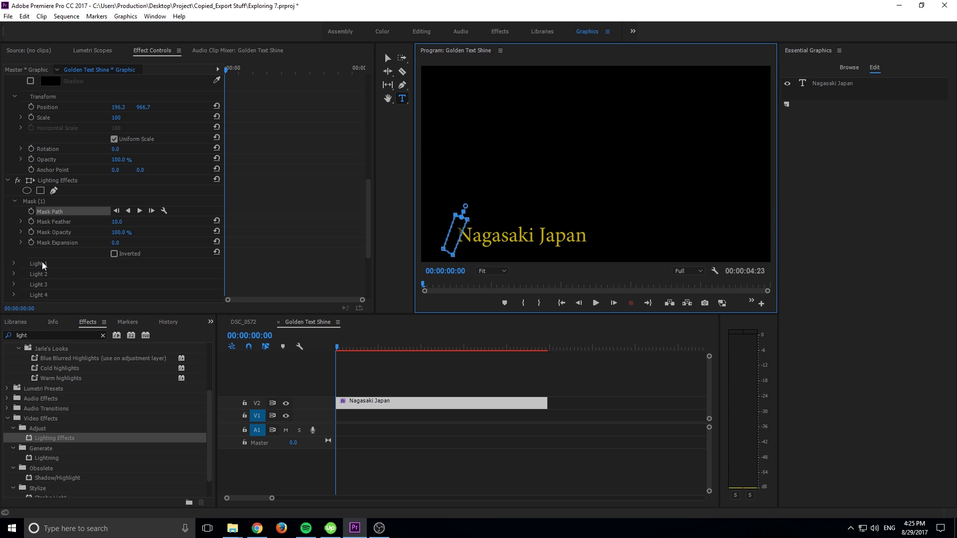
- Set Ambience Intensity 100, Surface Gloss 46 and Exposure 19, keeping the mask beside the N
scroll(42, 262, down, 4)
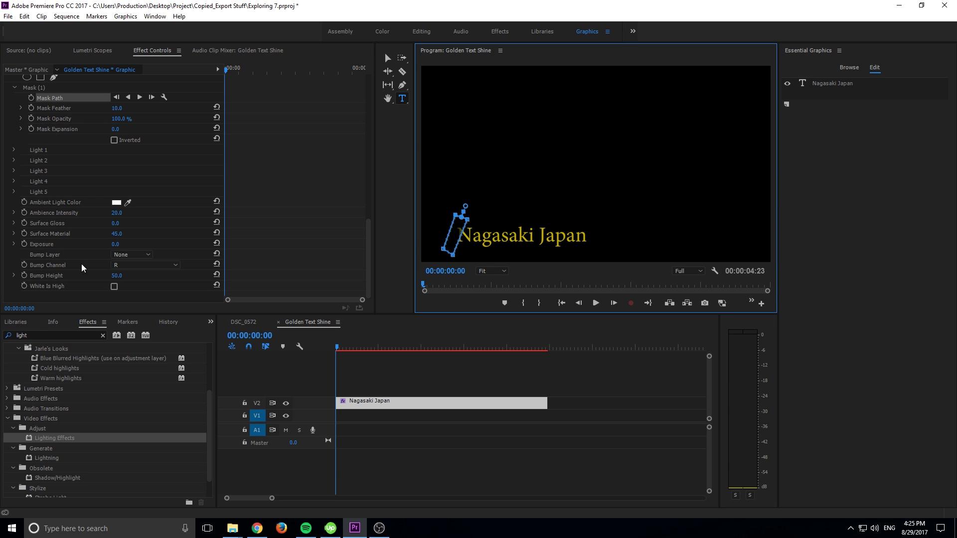
drag(116, 213, 327, 220)
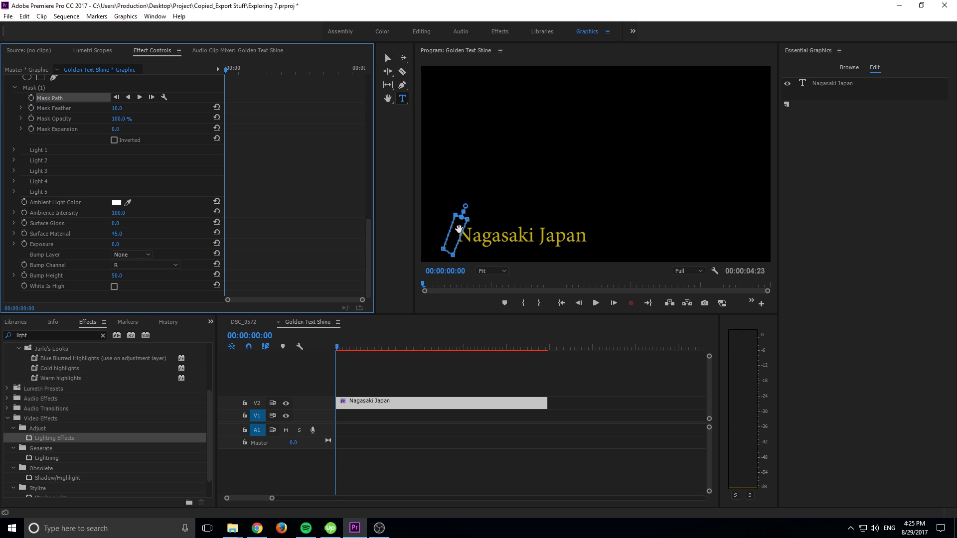
drag(459, 229, 478, 242)
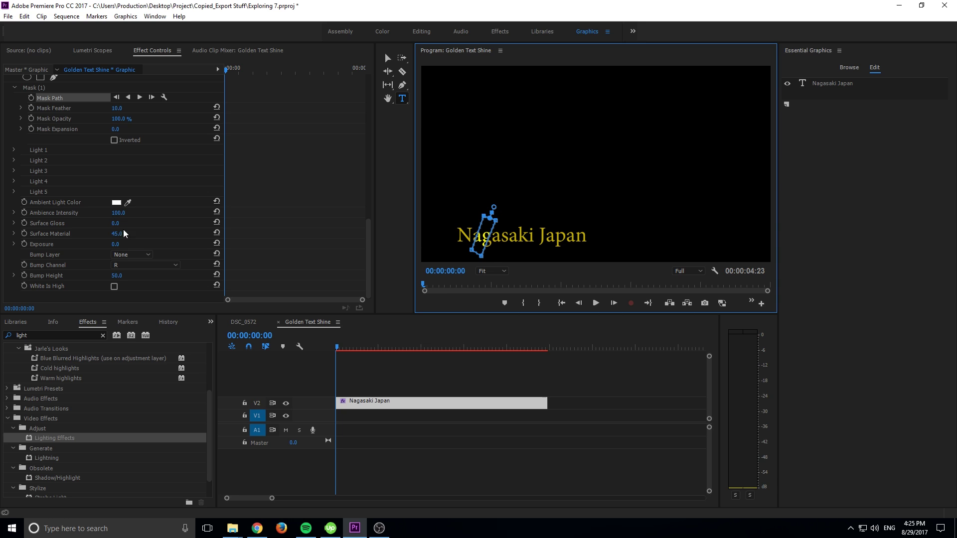
drag(116, 224, 120, 253)
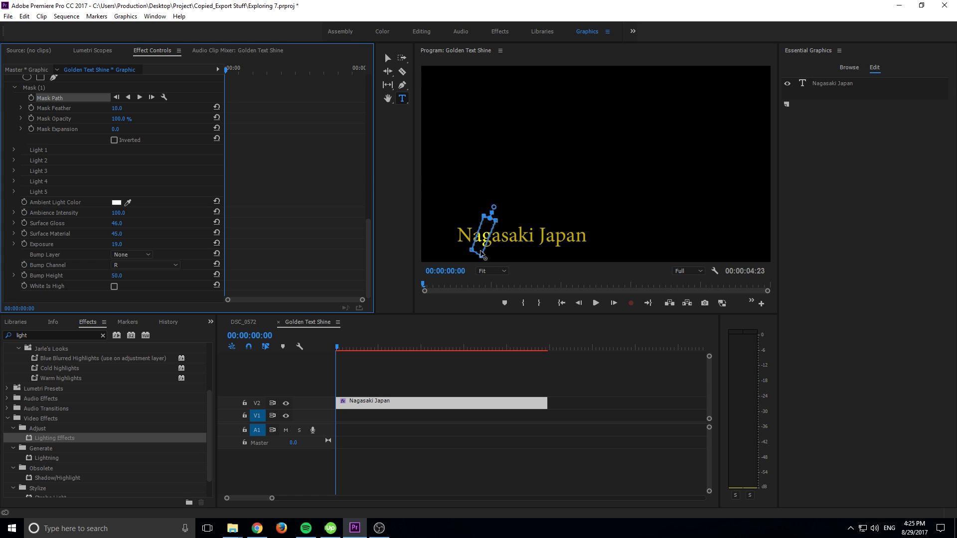
drag(482, 234, 448, 232)
- Turn off Mask Path animation and delete its keyframes
scroll(61, 213, up, 4)
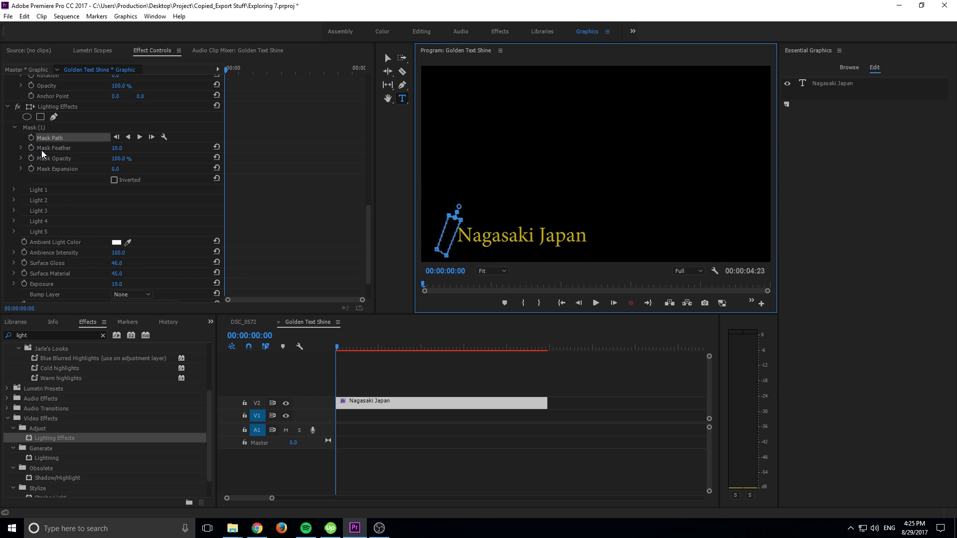
click(31, 138)
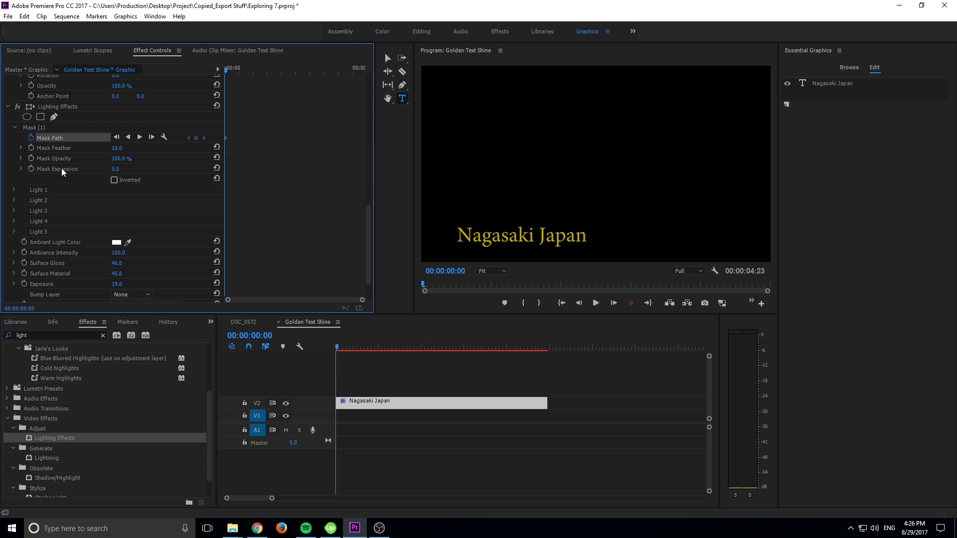
click(32, 138)
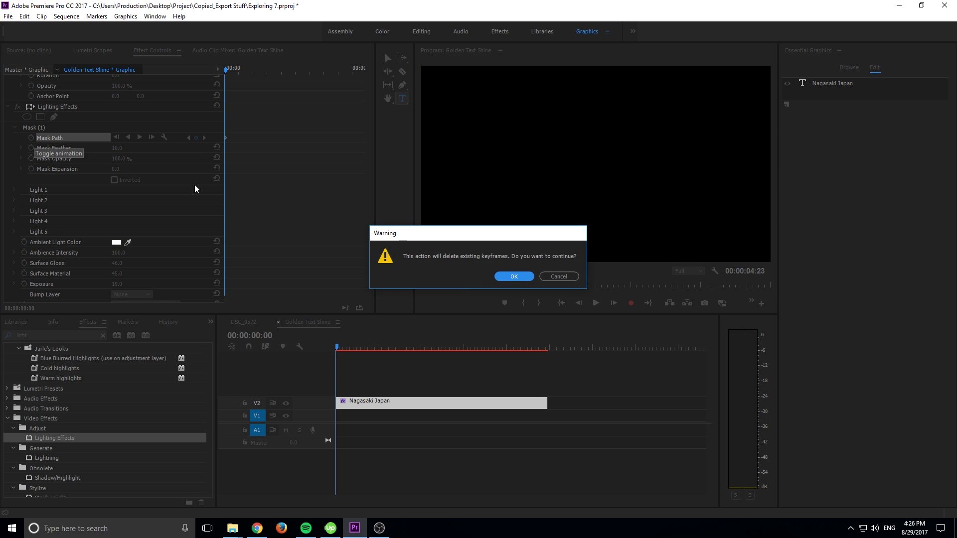
click(523, 278)
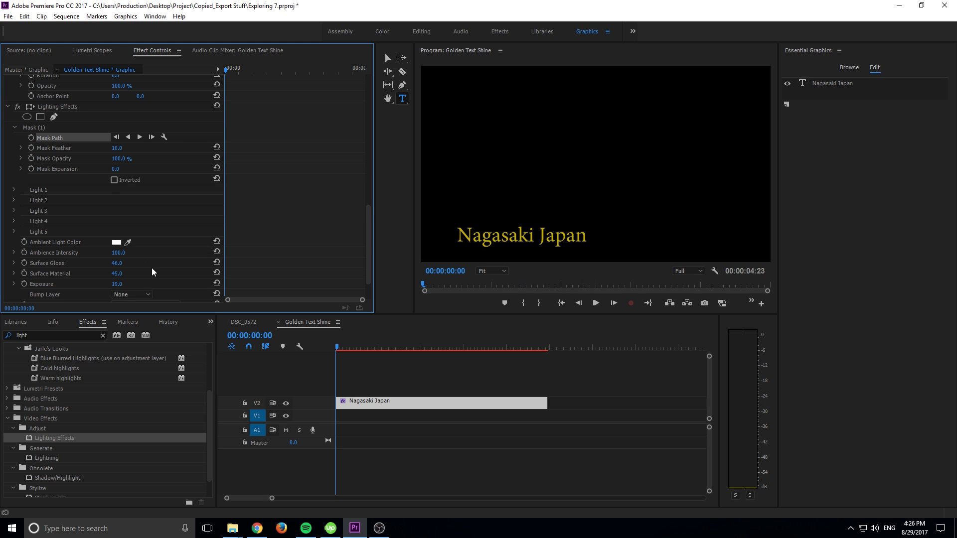
- Keyframe the title's Opacity at 0% on the first frame
scroll(167, 258, up, 4)
scroll(167, 258, up, 2)
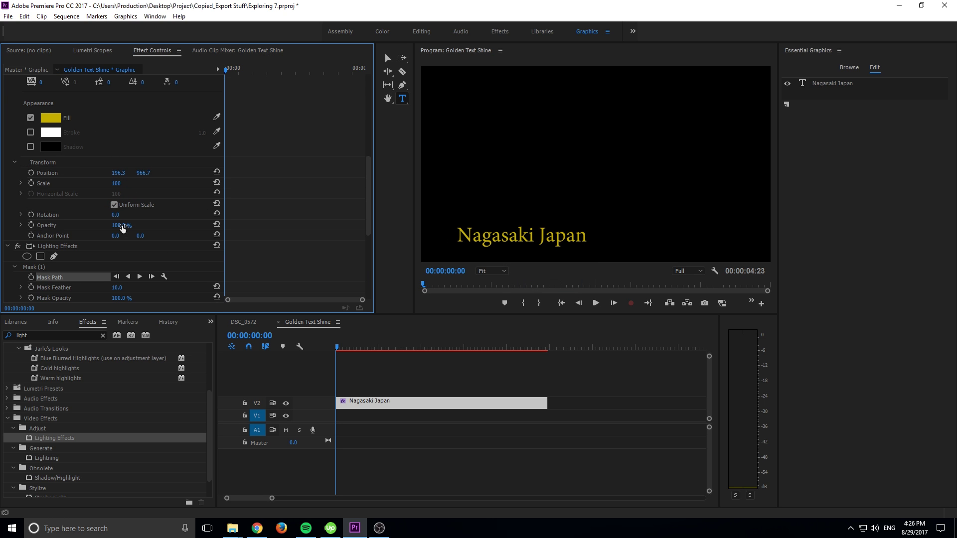
scroll(25, 219, up, 7)
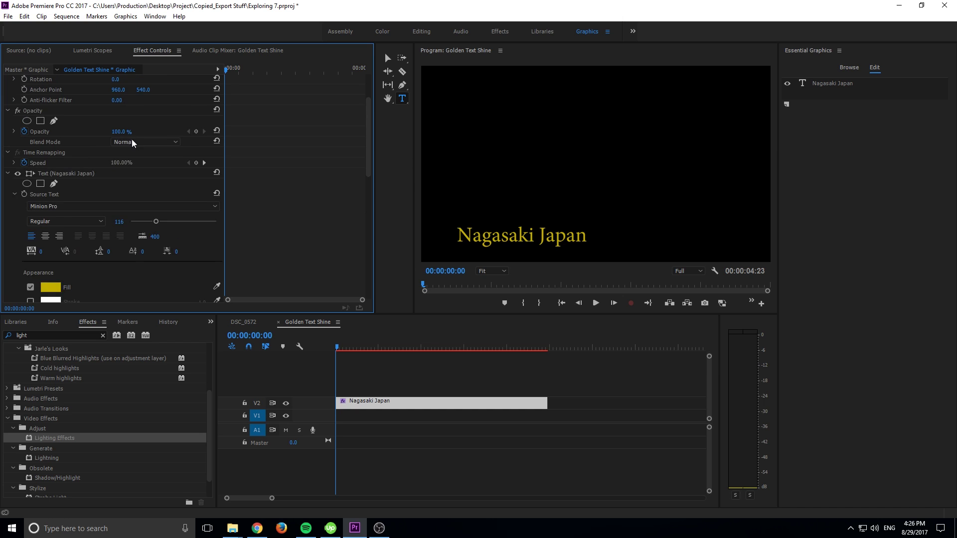
scroll(124, 130, up, 3)
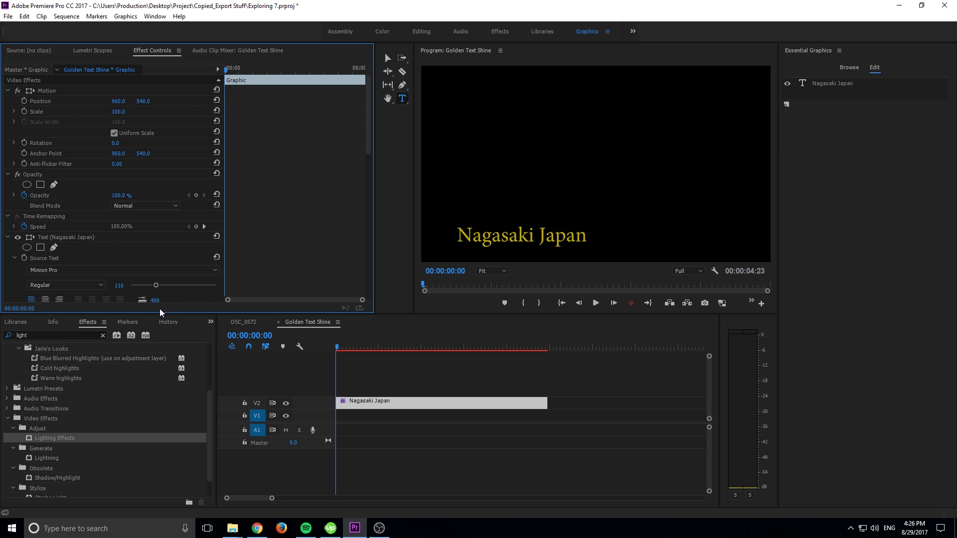
click(115, 195)
text(0)
key(Return)
- Keyframe Opacity back to 100% at frame 15 and scrub to check the fade
click(615, 307)
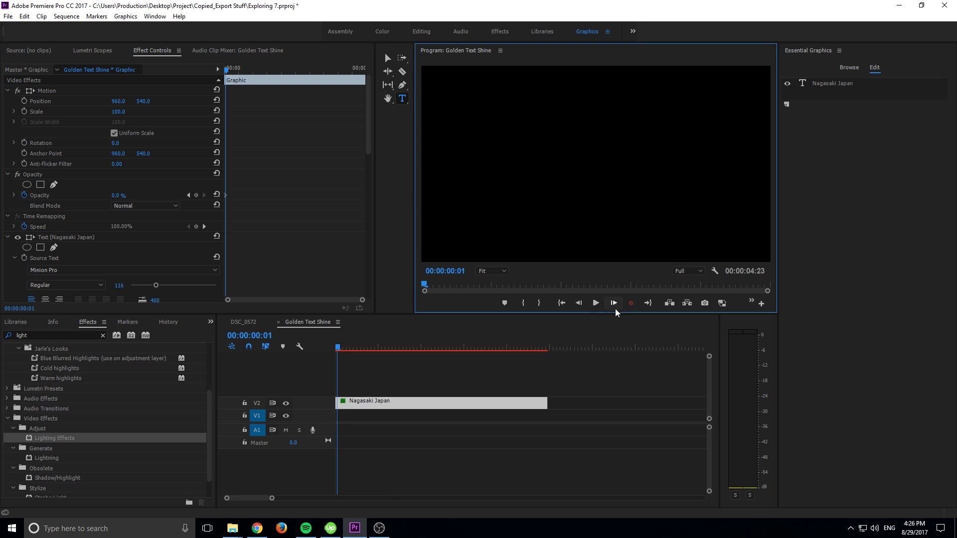
click(615, 307)
click(615, 308)
click(615, 308)
click(614, 303)
click(614, 303)
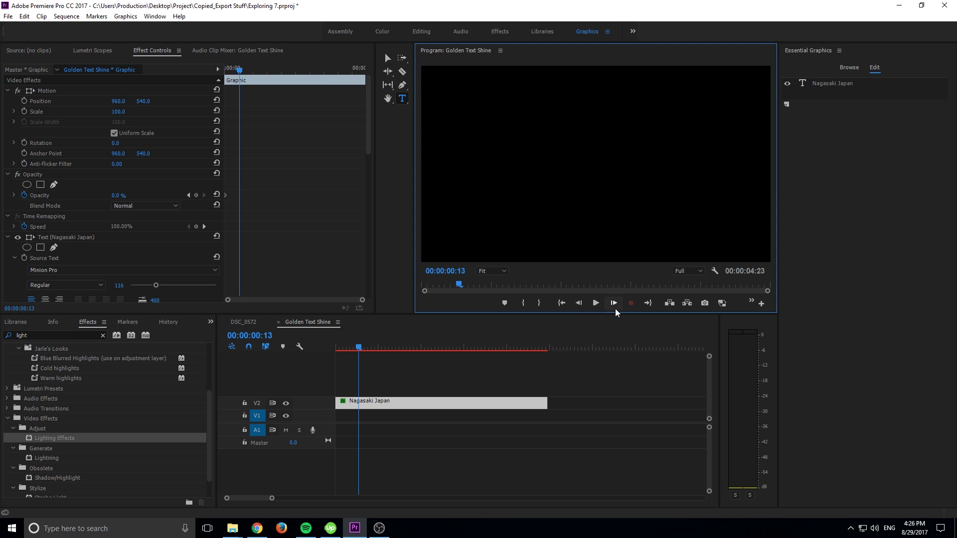
click(614, 303)
click(614, 302)
click(614, 303)
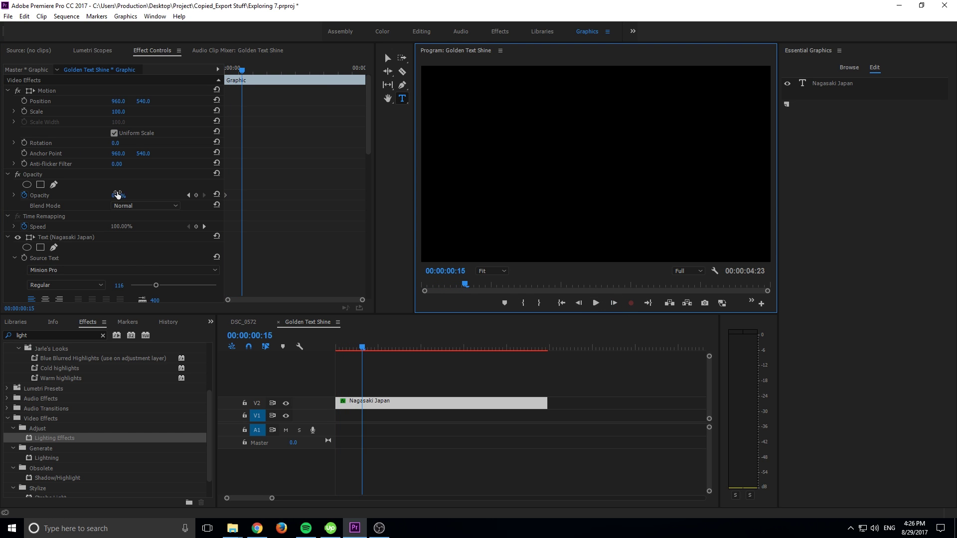
drag(117, 195, 170, 195)
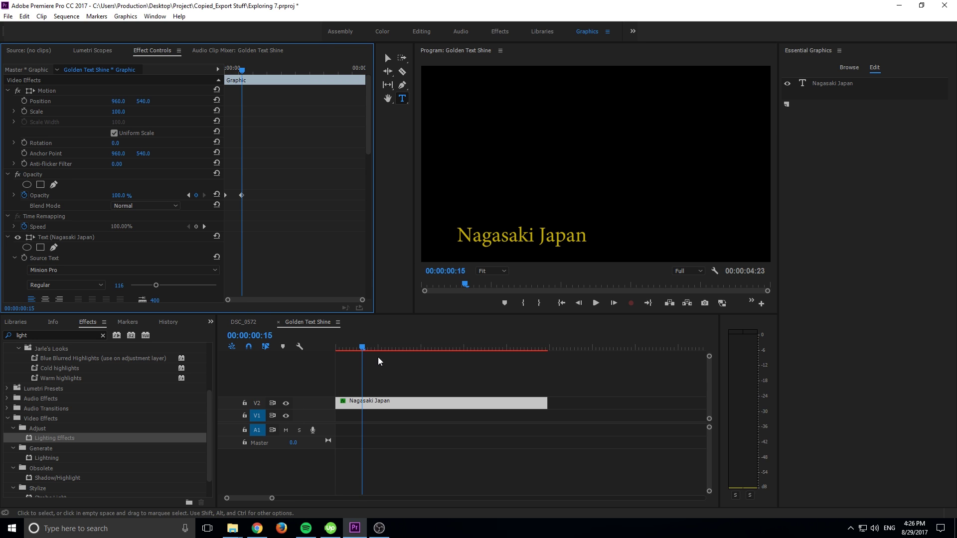
mouse_move(360, 348)
mouse_down()
mouse_move(327, 346)
mouse_move(366, 349)
mouse_move(358, 348)
mouse_up()
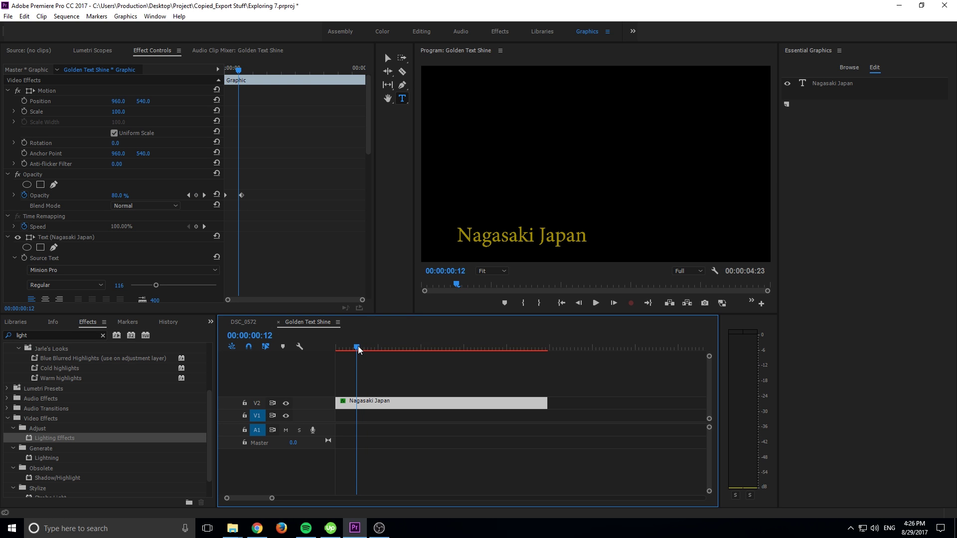
- Set a Mask Path keyframe at 00:00:00:12 with the mask outline visible
scroll(291, 262, down, 10)
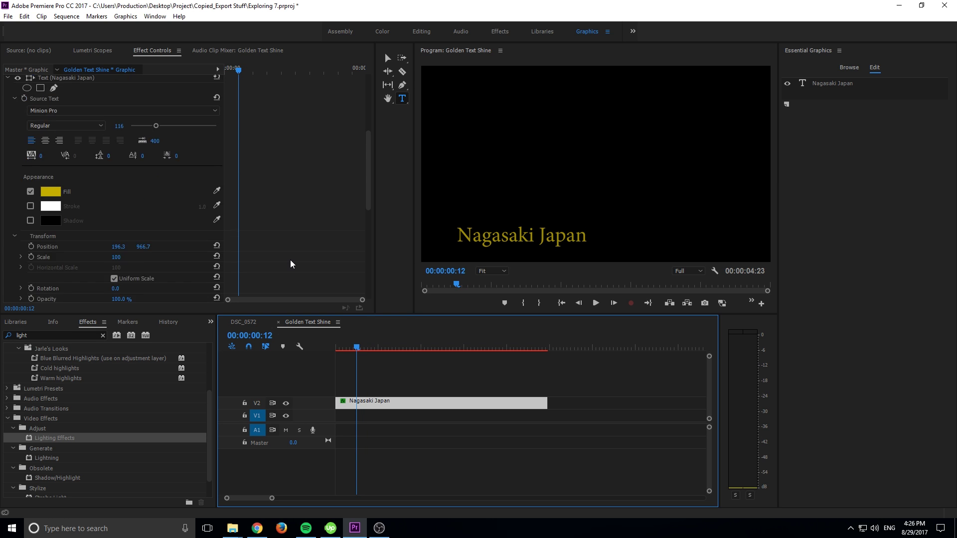
click(68, 195)
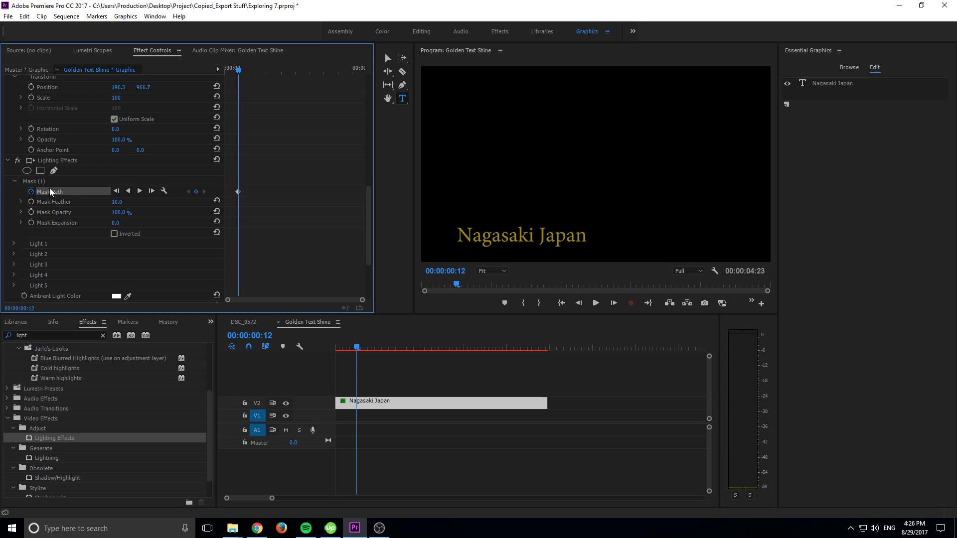
click(53, 183)
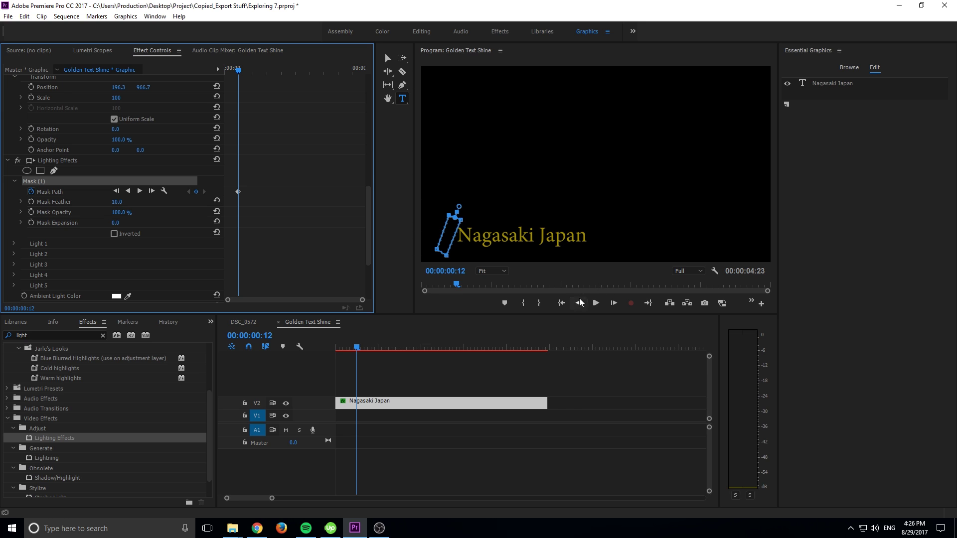
- At 00:00:01:02, move the mask past the title's right end
click(614, 303)
click(614, 302)
click(613, 303)
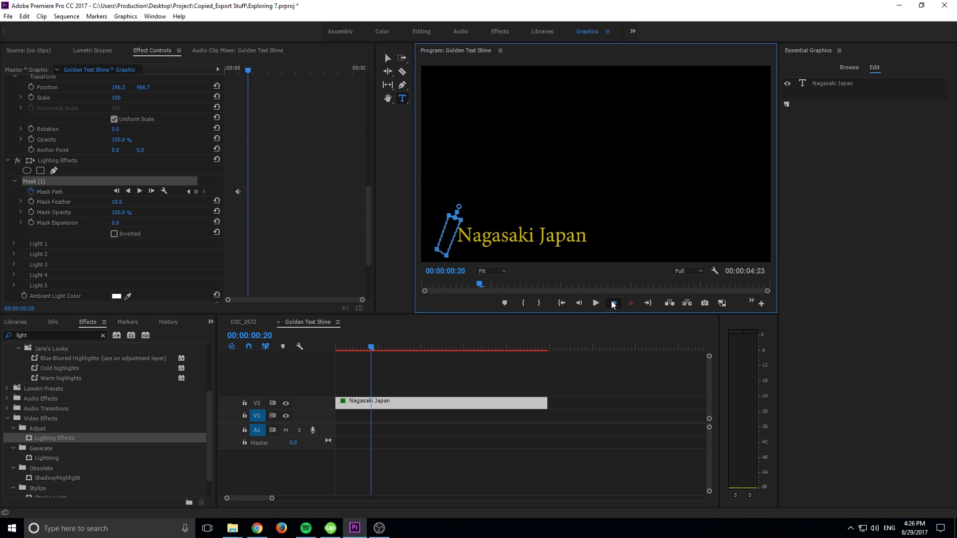
click(613, 303)
click(614, 303)
click(614, 303)
click(613, 302)
click(614, 303)
click(613, 303)
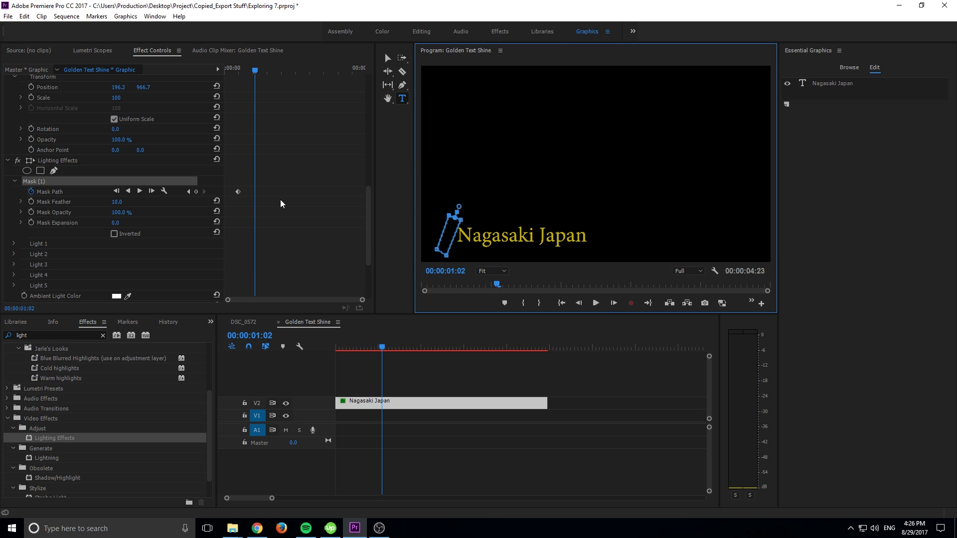
drag(455, 236, 609, 232)
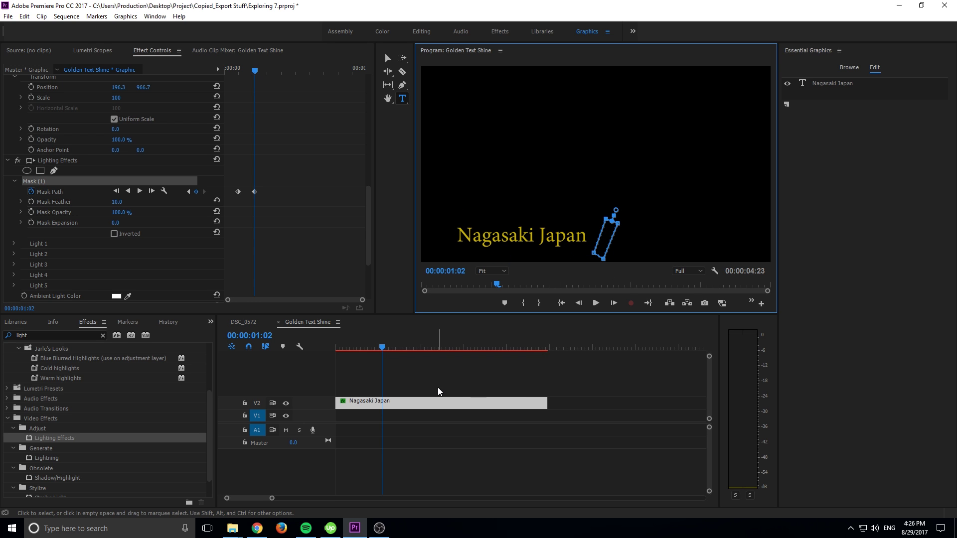
drag(384, 348, 336, 347)
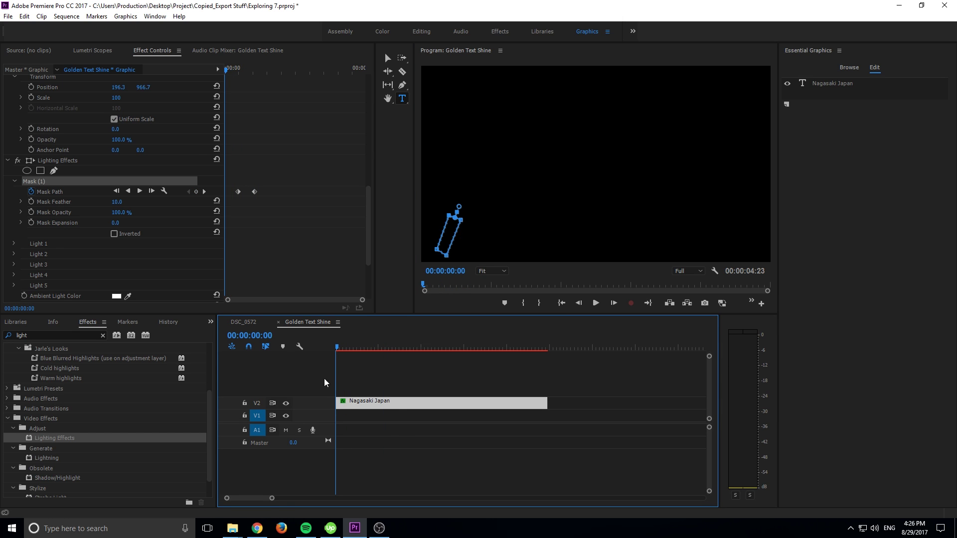
click(396, 429)
key(space)
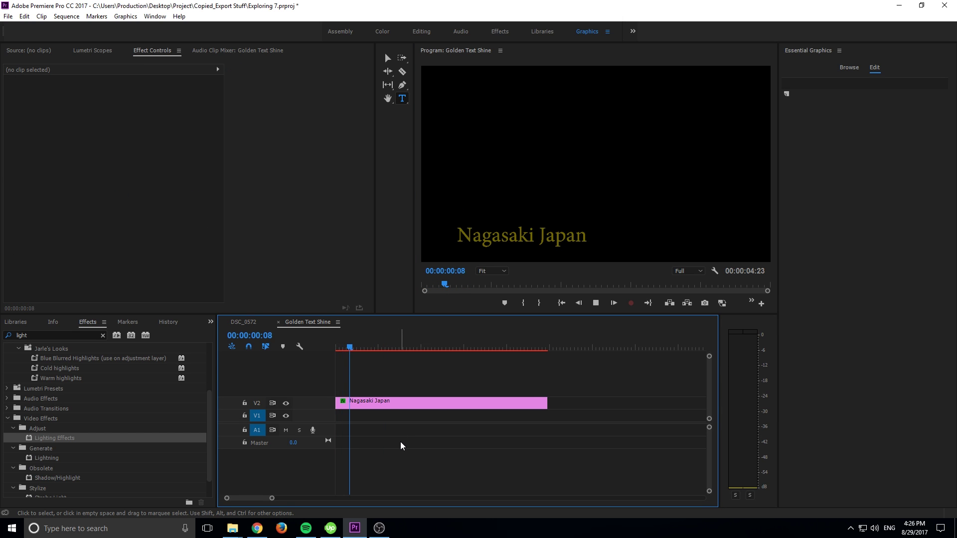
mouse_move(390, 348)
mouse_down()
mouse_move(338, 347)
mouse_move(391, 348)
mouse_move(343, 349)
mouse_move(373, 350)
mouse_up()
key(space)
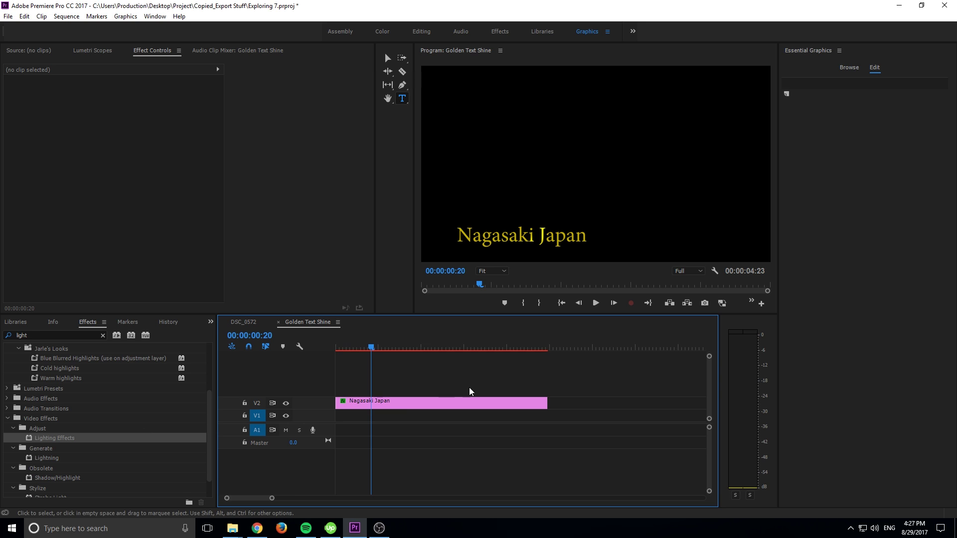
mouse_move(369, 349)
mouse_down()
mouse_move(381, 349)
mouse_move(352, 350)
mouse_up()
key(space)
key(space)
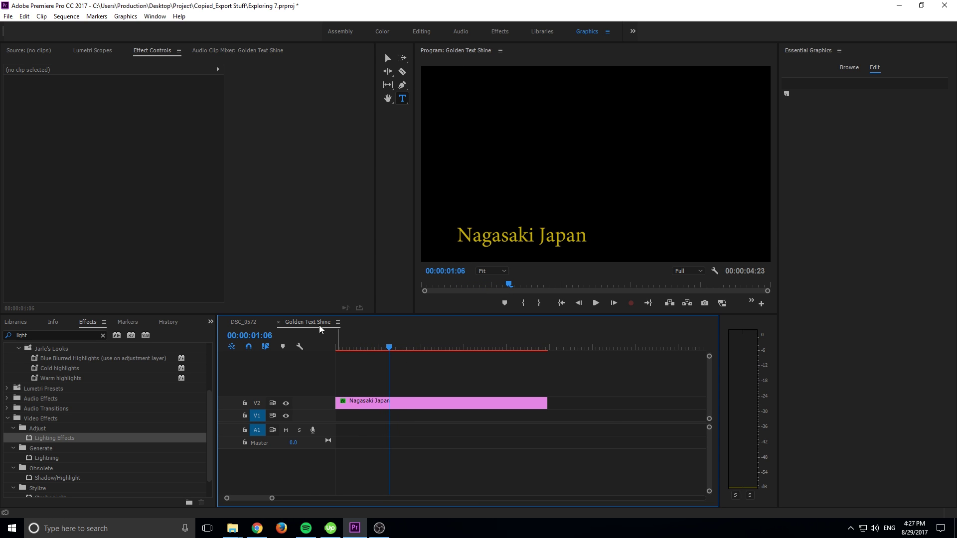
- Switch to DSC_0572, briefly opening the nested Golden Text Shine clip
click(246, 322)
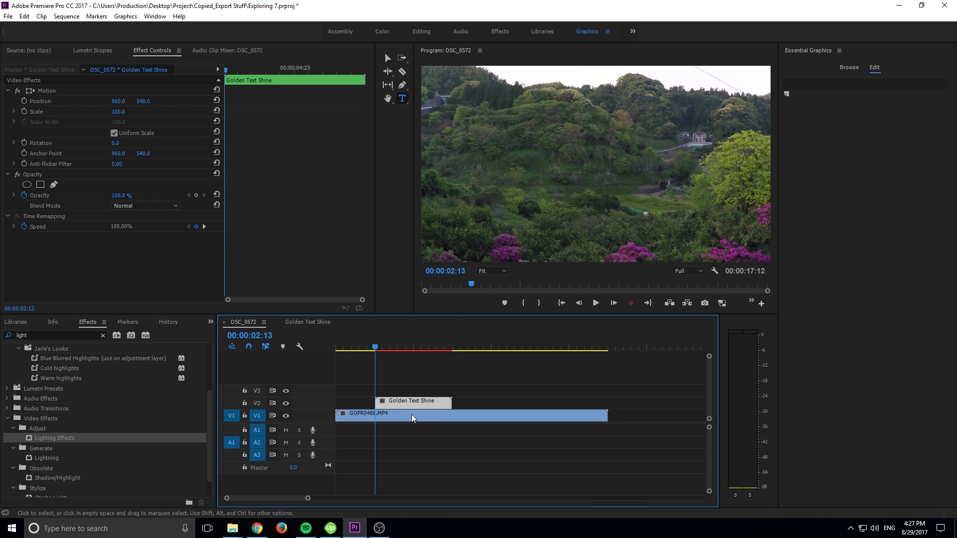
mouse_move(377, 348)
mouse_down()
mouse_move(395, 350)
mouse_move(370, 356)
mouse_move(396, 352)
mouse_move(379, 355)
mouse_up()
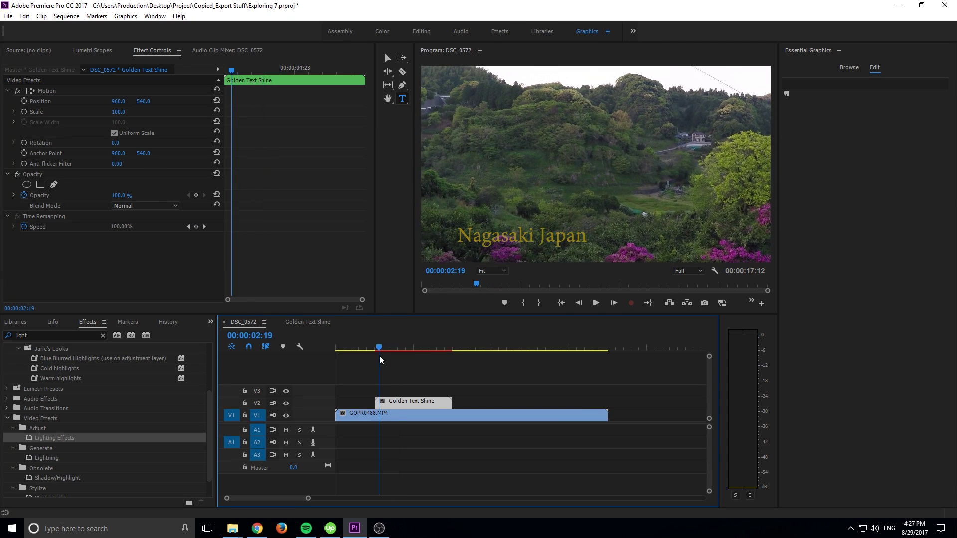
click(404, 392)
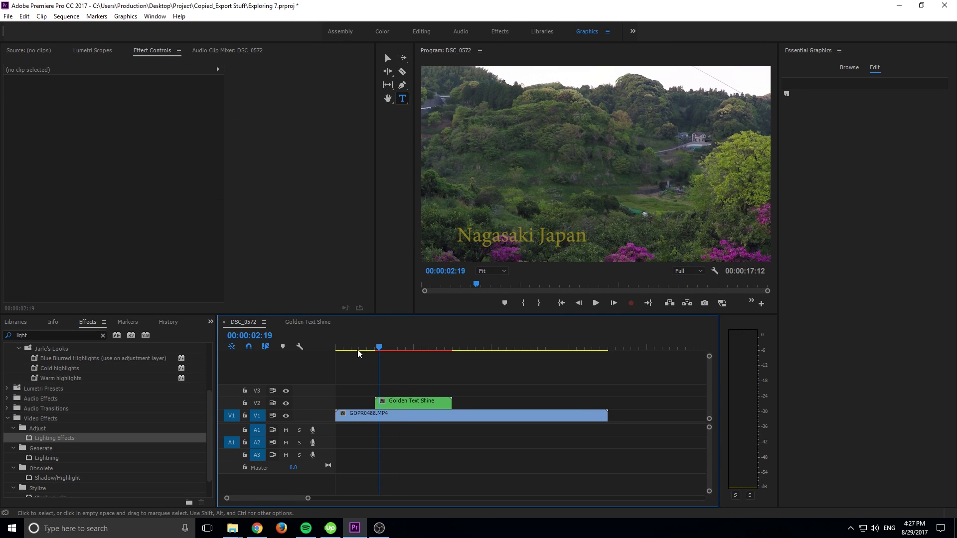
double_click(425, 402)
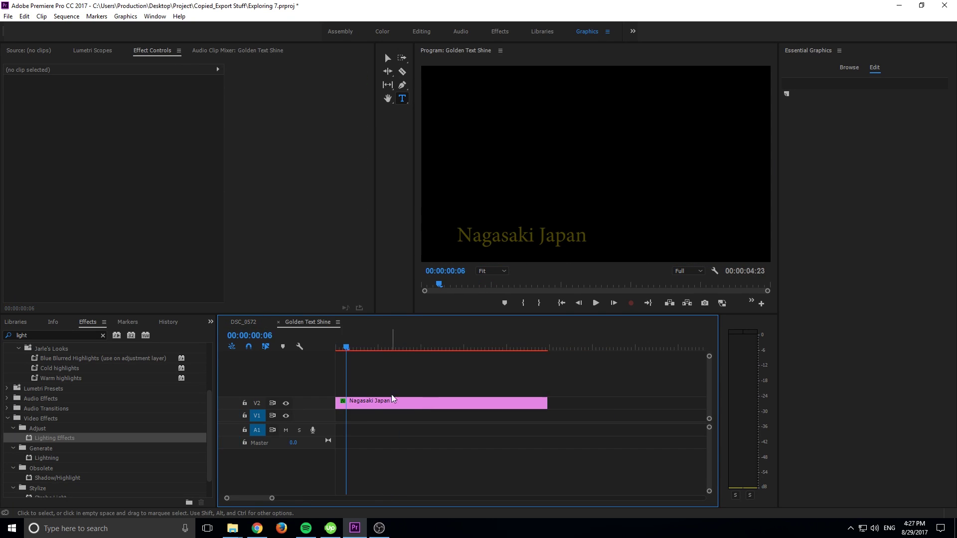
click(243, 322)
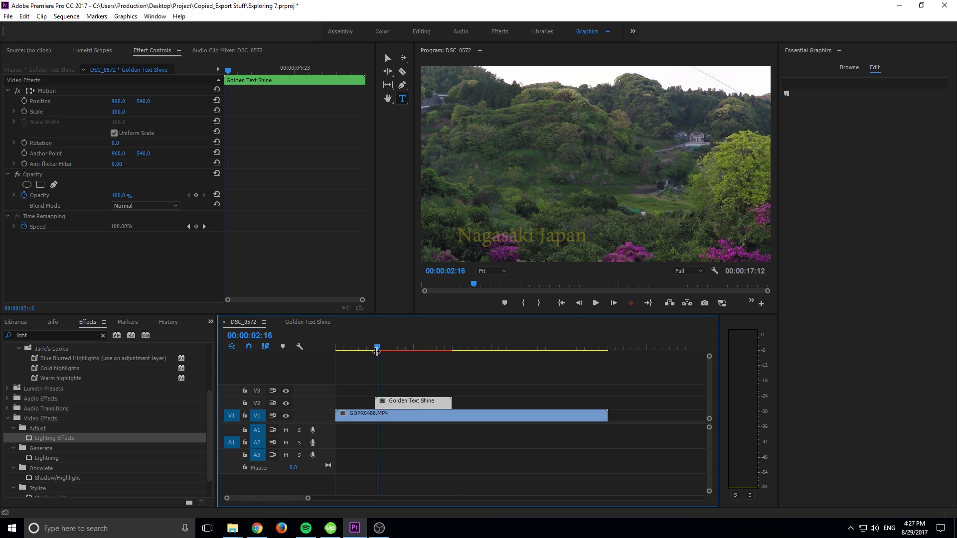
- Play the gold title over the footage and render the DSC_0572 preview
drag(380, 348, 359, 348)
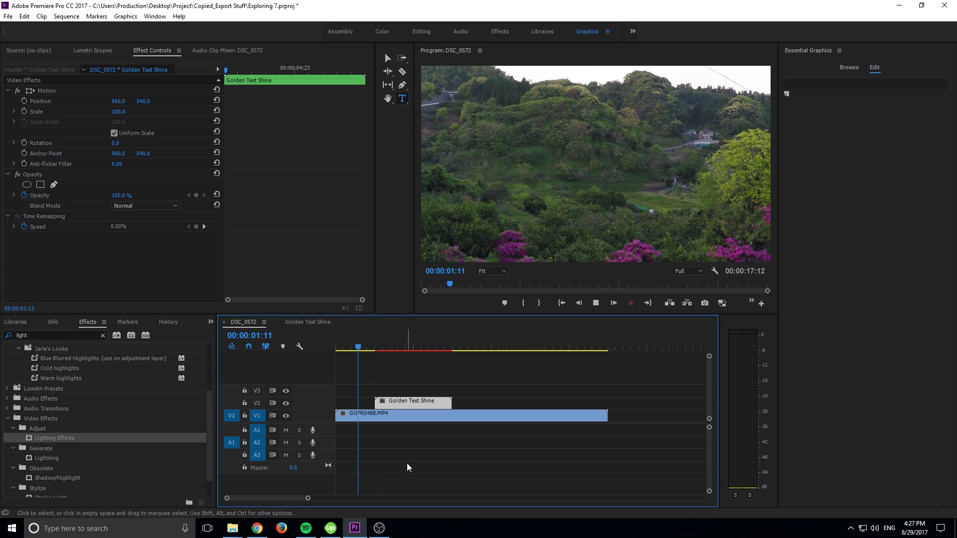
key(space)
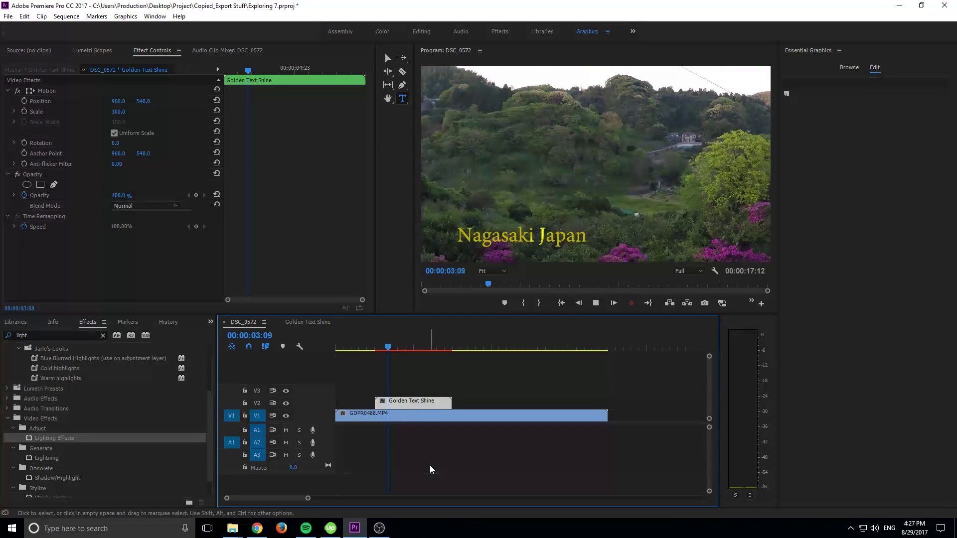
key(space)
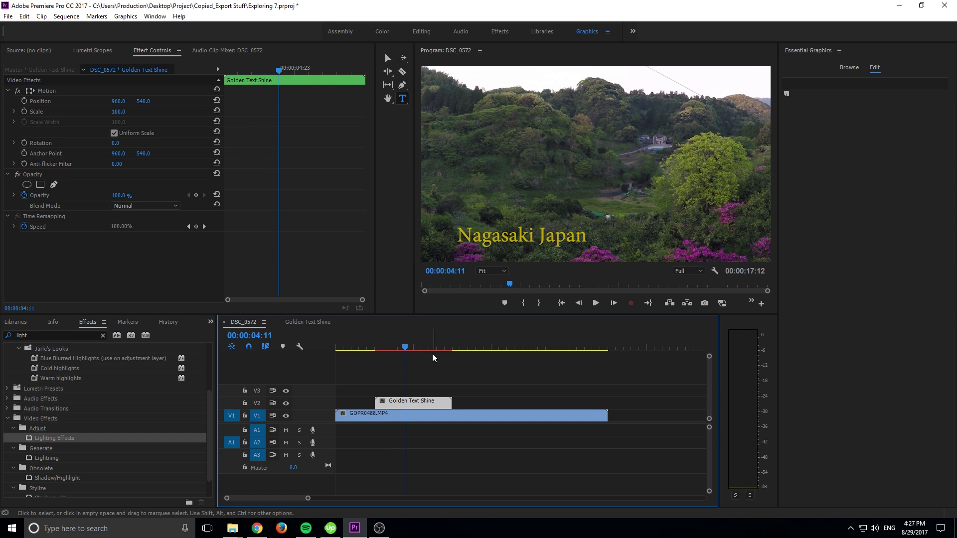
key(Return)
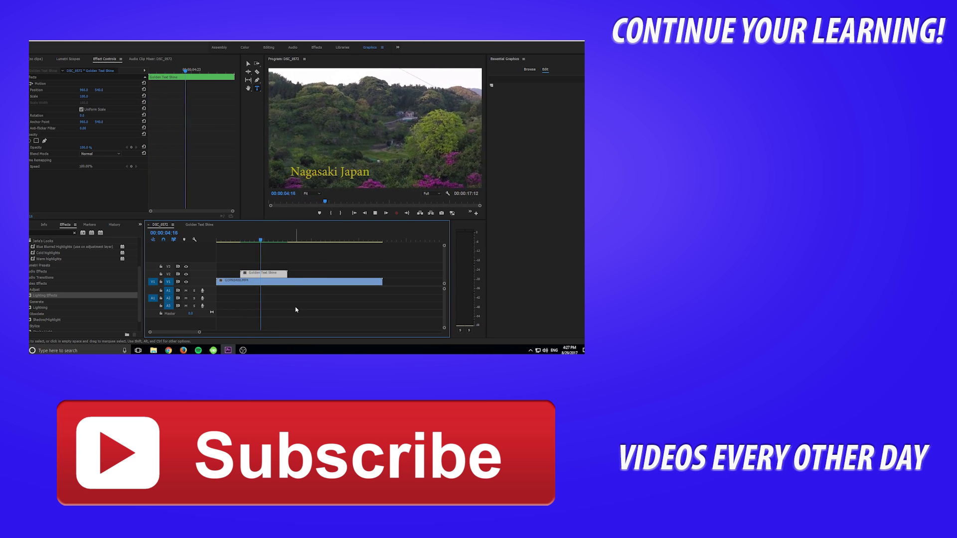
key(space)
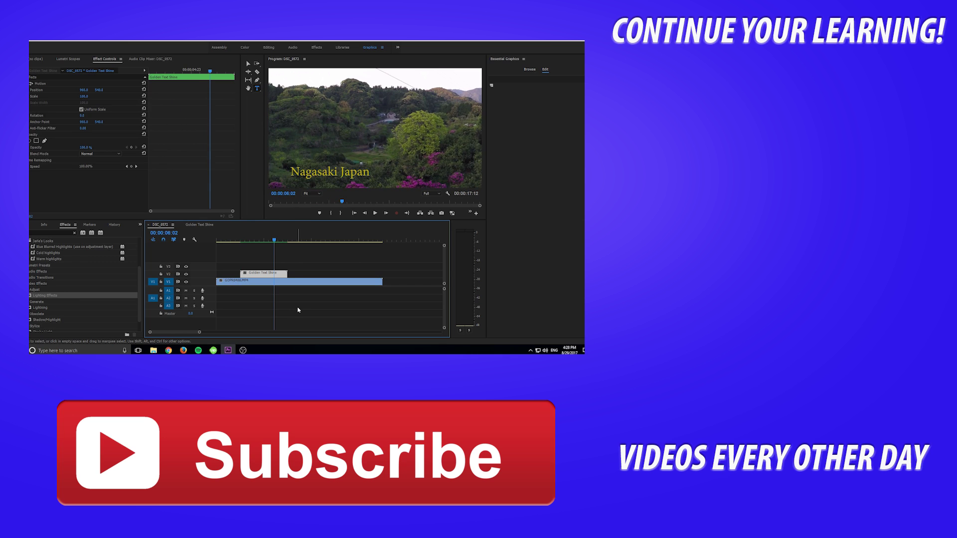